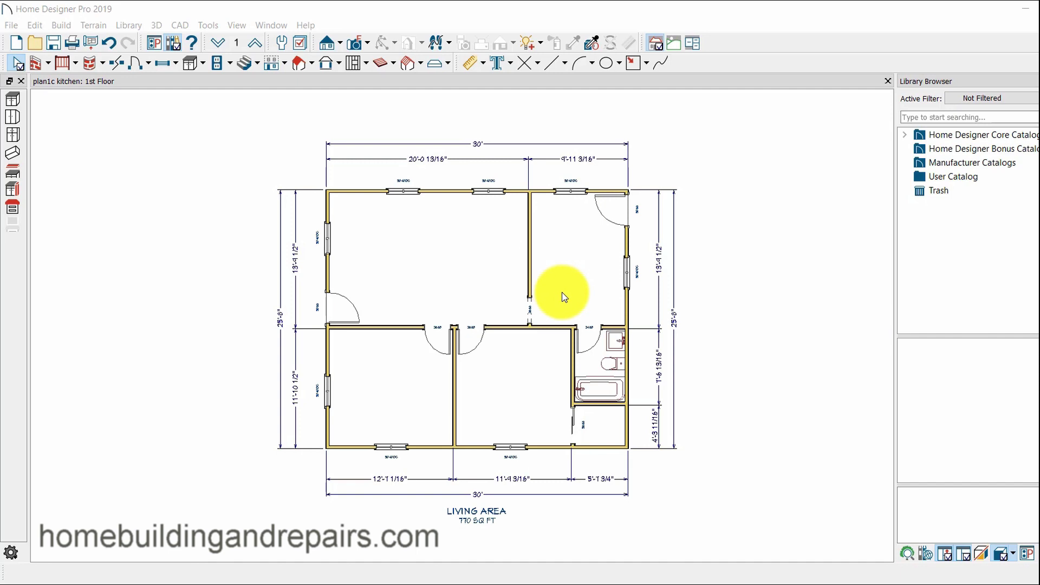
# - Place four 24-inch base cabinets in an L in the kitchen corner near the window, and a fifth separately along the dividing wall
pyautogui.scroll(4, 577, 265)
pyautogui.moveTo(506, 379); pyautogui.dragTo(455, 487, button='middle')
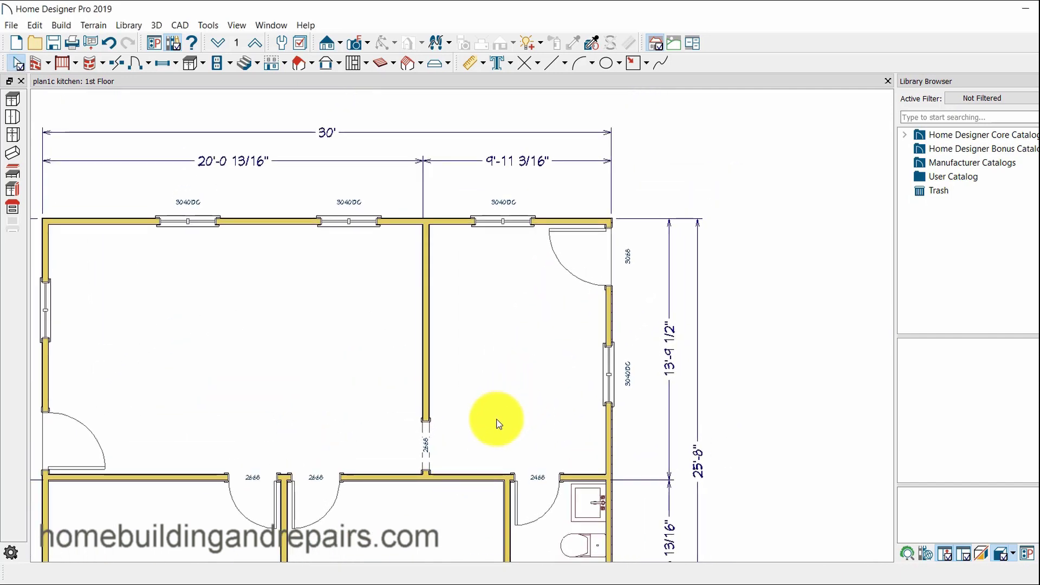
pyautogui.moveTo(482, 426); pyautogui.dragTo(450, 426, button='middle')
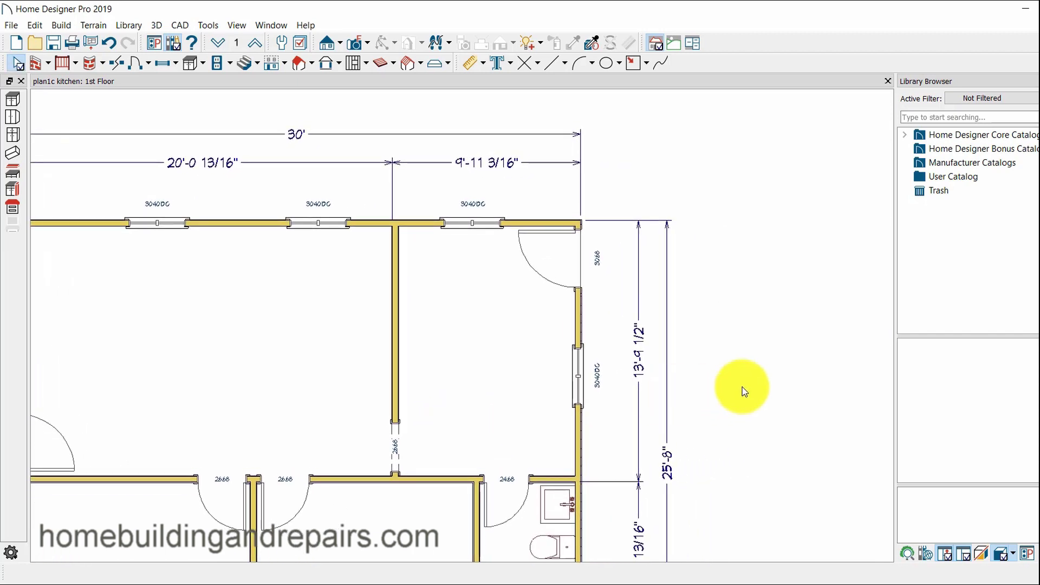
pyautogui.moveTo(546, 425); pyautogui.dragTo(534, 410, button='middle')
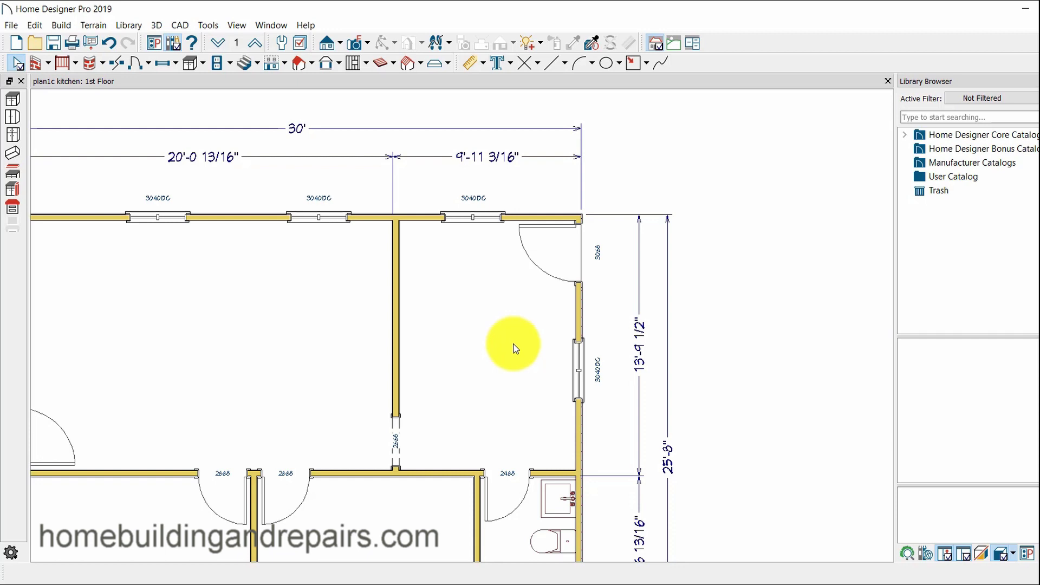
pyautogui.moveTo(509, 360); pyautogui.dragTo(513, 352, button='middle')
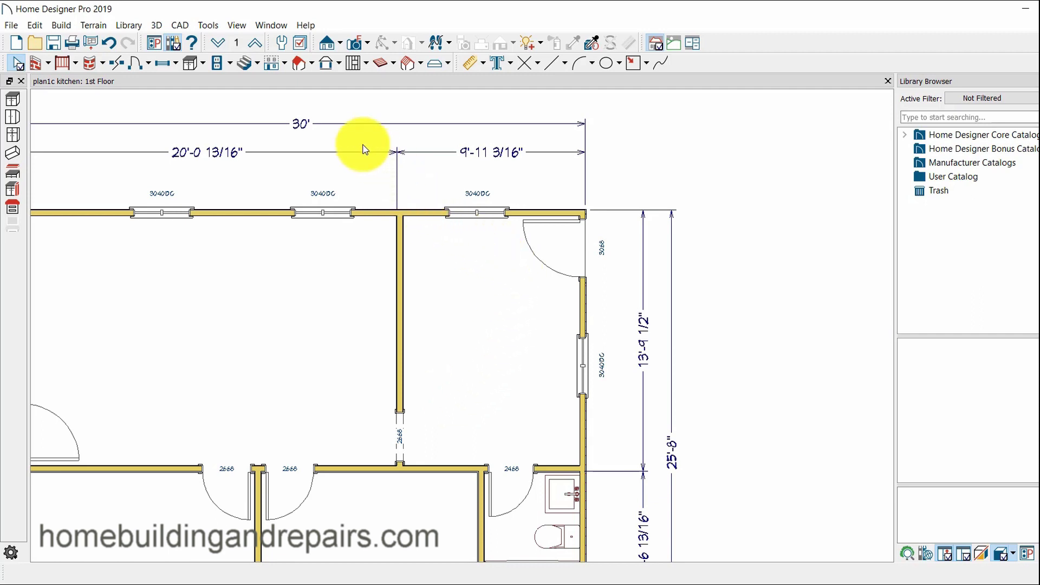
pyautogui.click(197, 64)
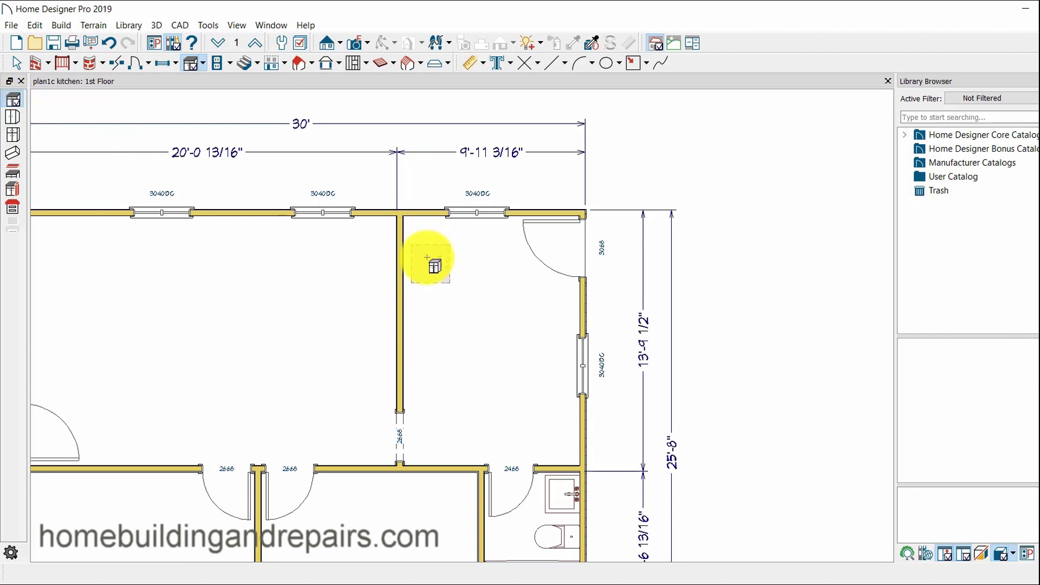
pyautogui.click(423, 238)
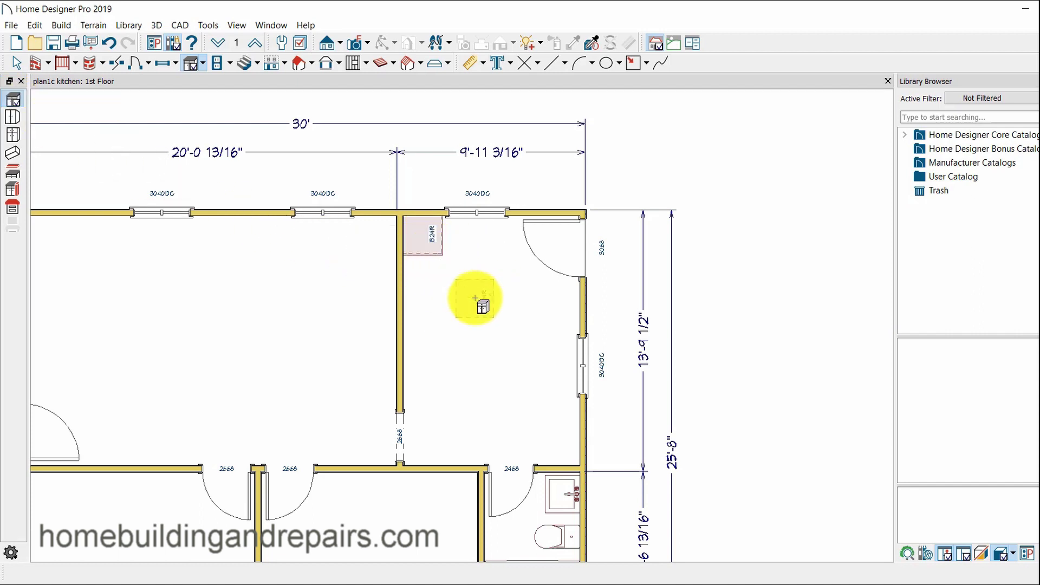
pyautogui.click(423, 277)
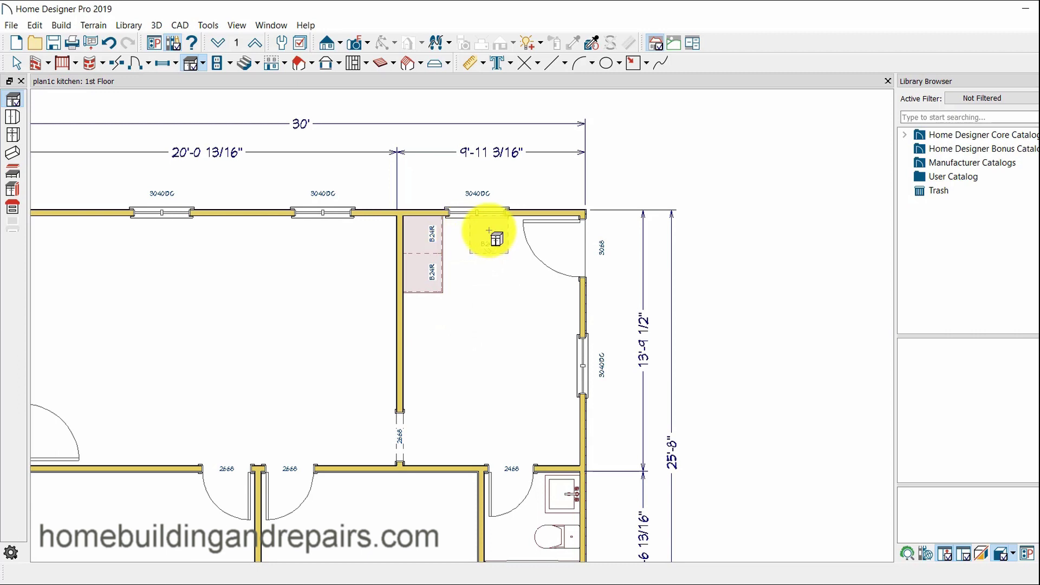
pyautogui.click(457, 232)
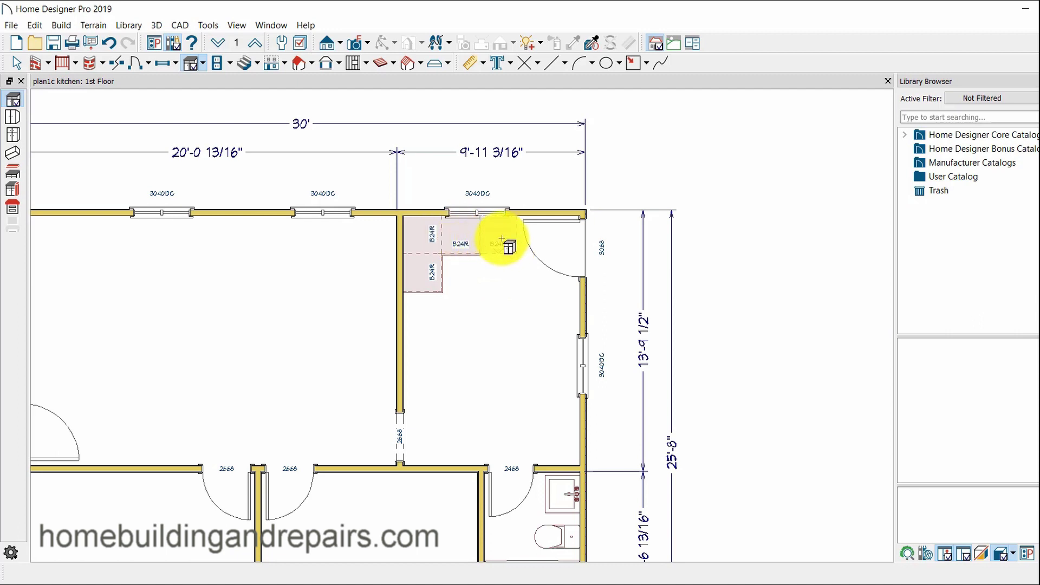
pyautogui.click(500, 239)
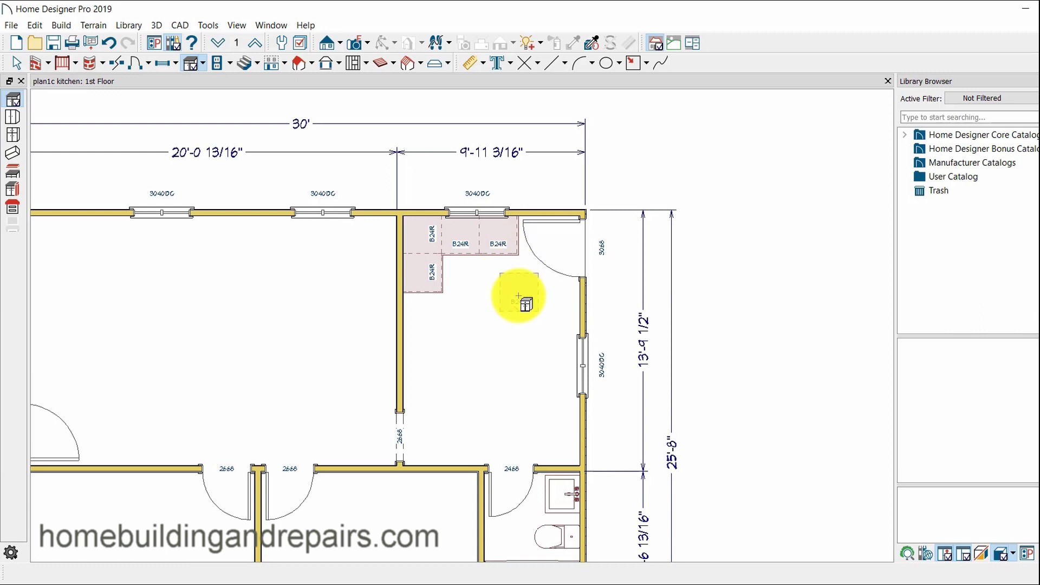
pyautogui.click(424, 356)
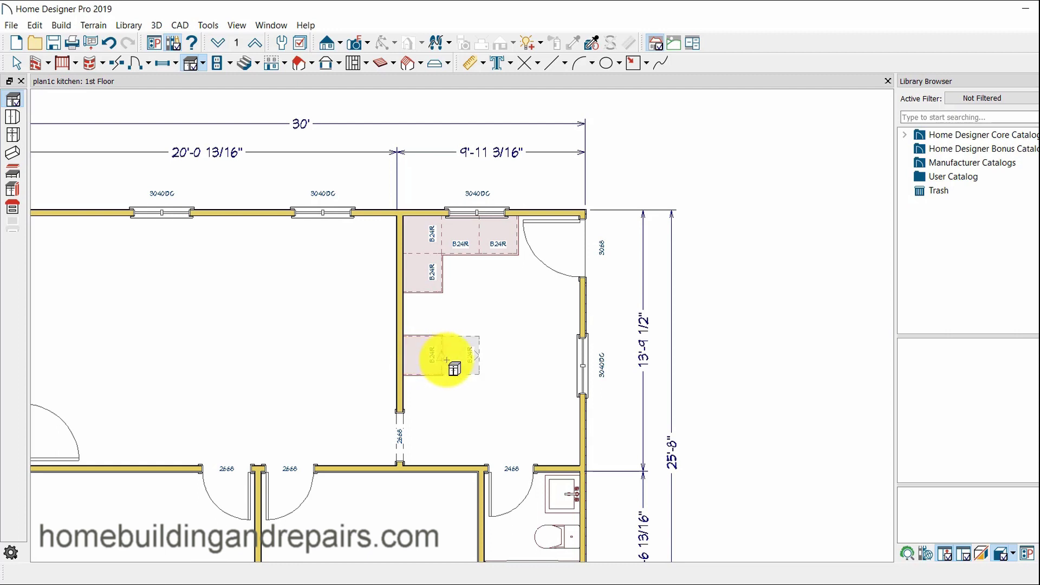
pyautogui.press('space')
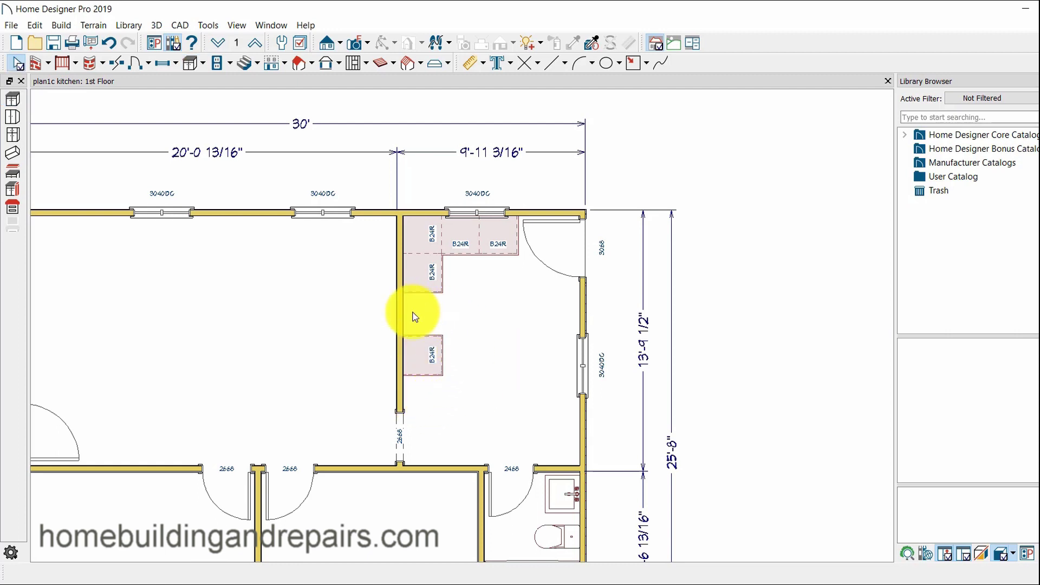
# - Narrow the separate base cabinet to 1 foot and move it off the dividing wall into the middle of the kitchen
pyautogui.click(426, 350)
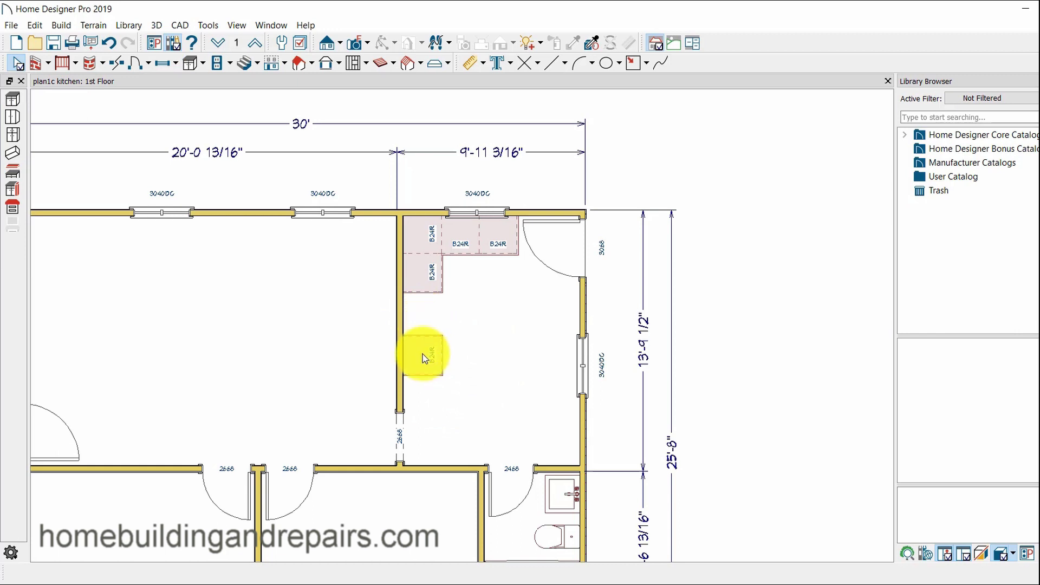
pyautogui.click(424, 356)
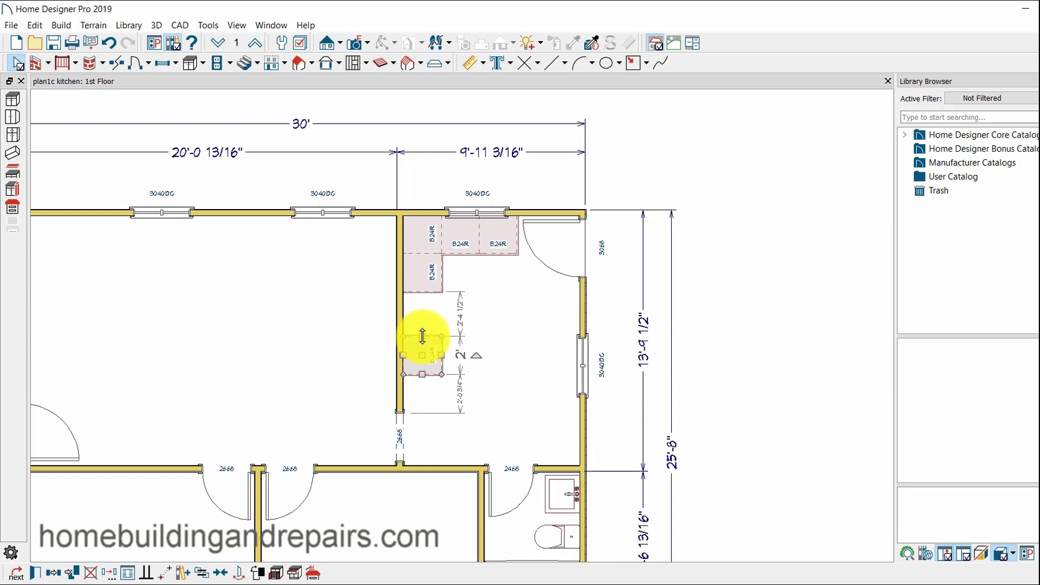
pyautogui.moveTo(422, 336); pyautogui.dragTo(422, 354)
pyautogui.click(477, 395)
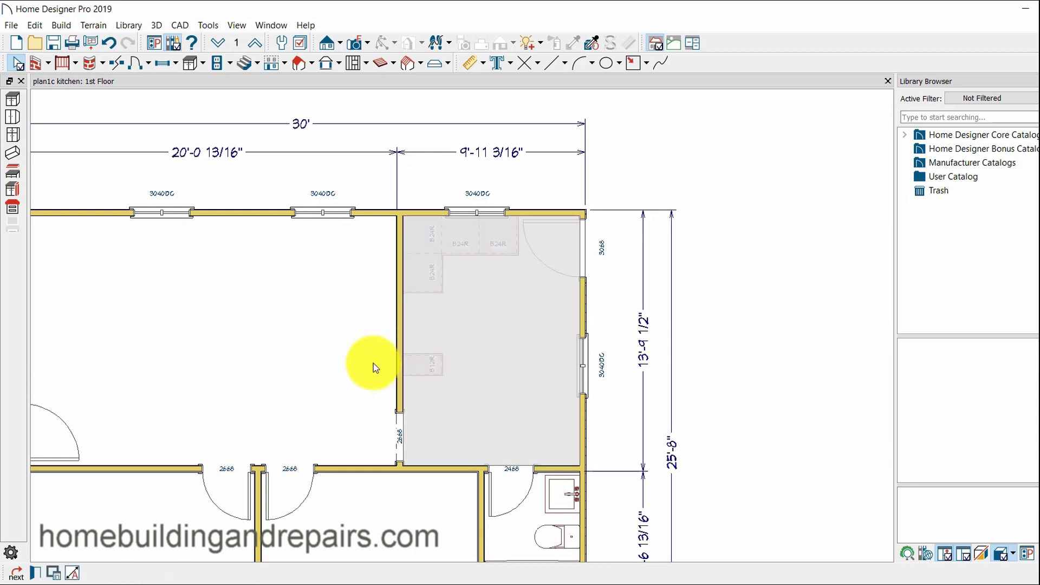
pyautogui.click(356, 361)
pyautogui.click(422, 366)
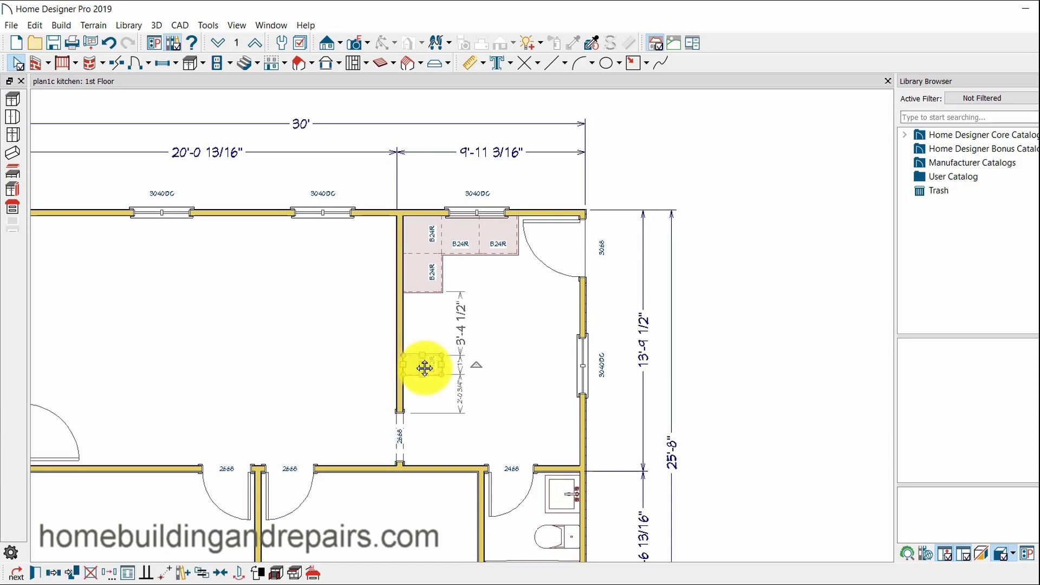
pyautogui.moveTo(425, 367); pyautogui.dragTo(515, 366)
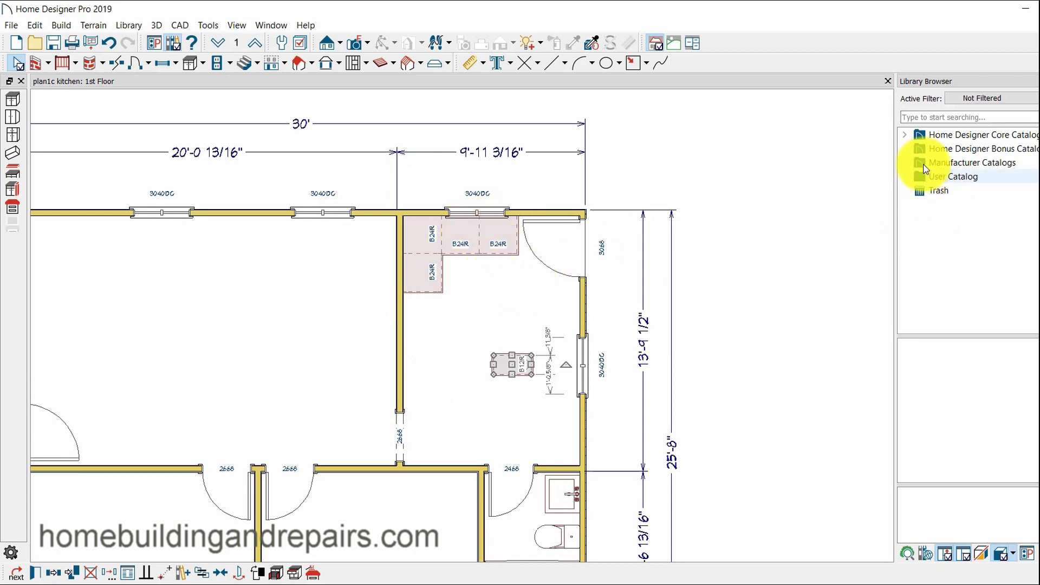
# - Search the library for "sink" and place a Double Sink Narrow in the base cabinets under the kitchen's upper window
pyautogui.write('sink')
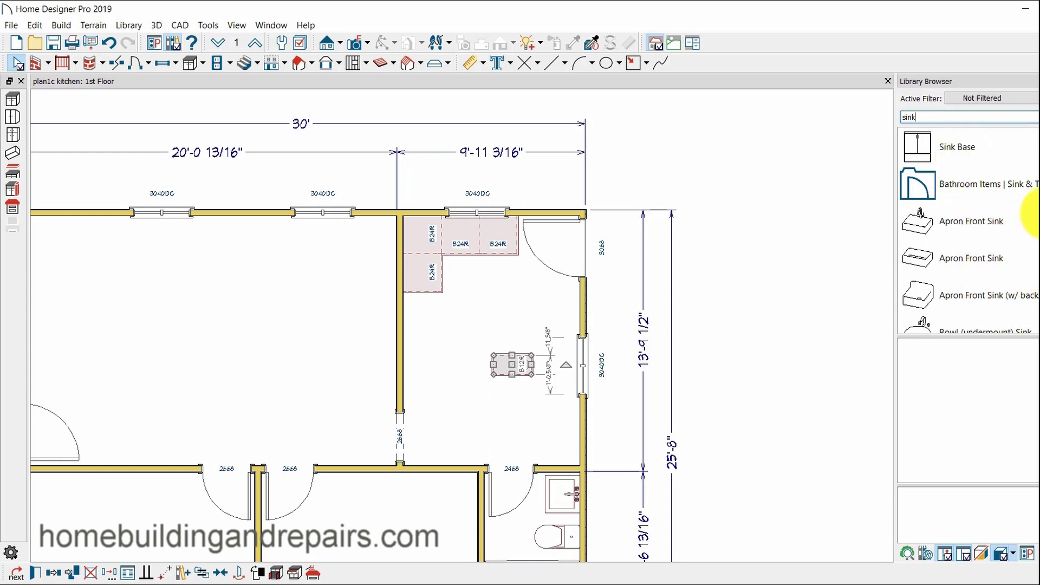
pyautogui.scroll(-5, 969, 231)
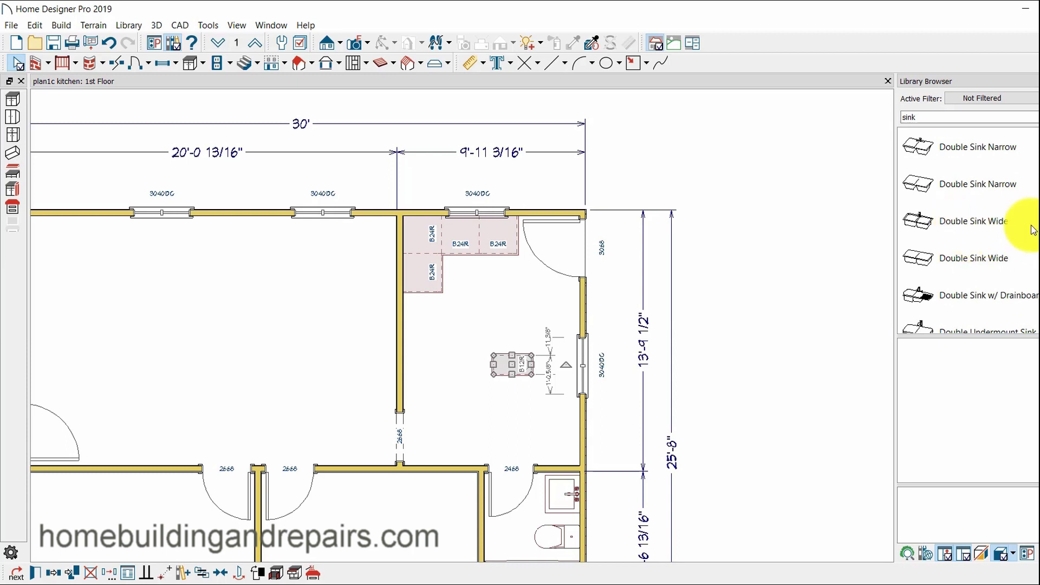
pyautogui.click(966, 189)
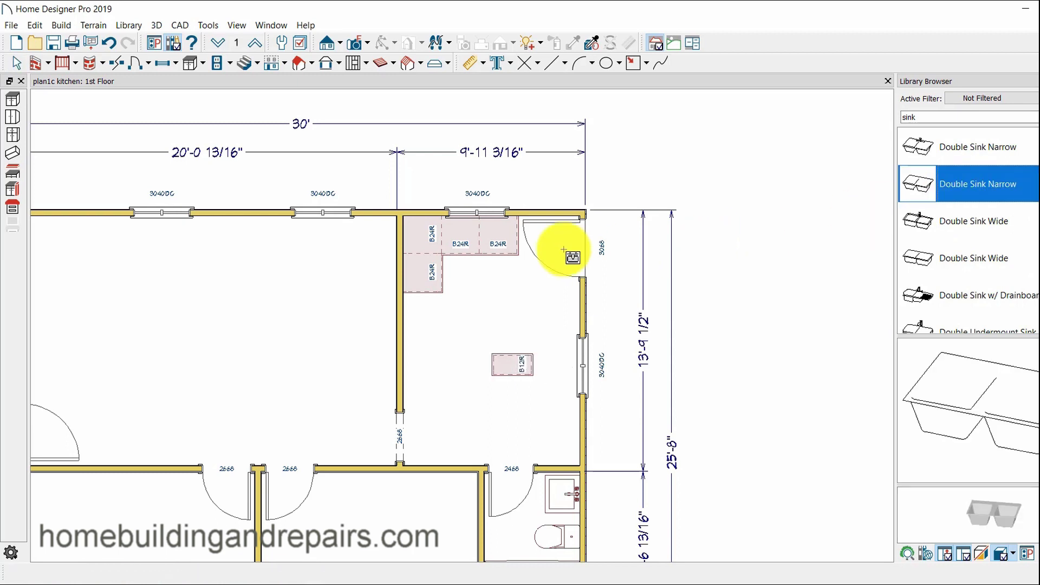
pyautogui.click(475, 238)
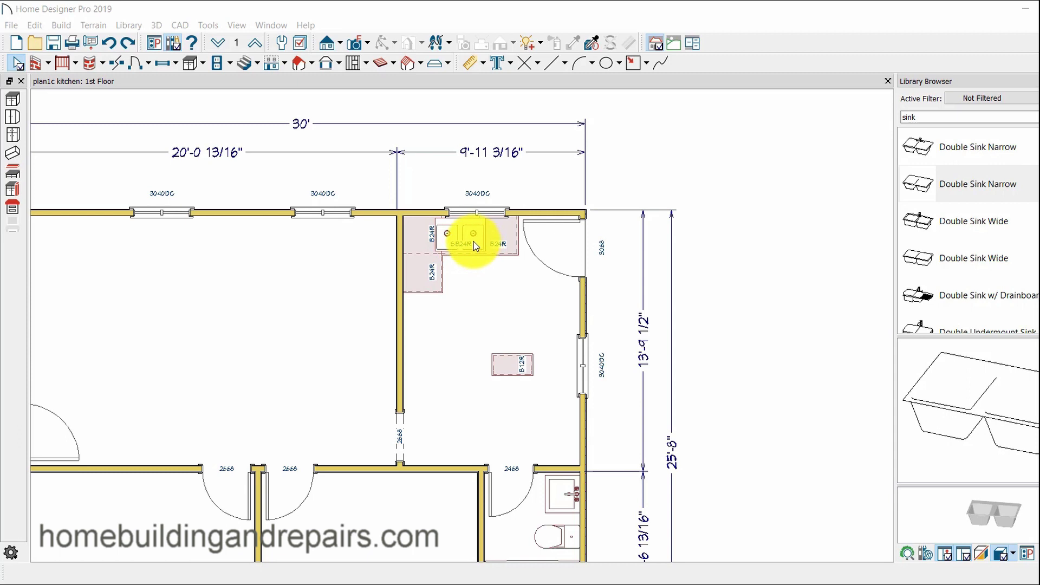
# - Select the double sink among the overlapping base cabinets and move it along the counter to beneath the window
pyautogui.click(460, 236)
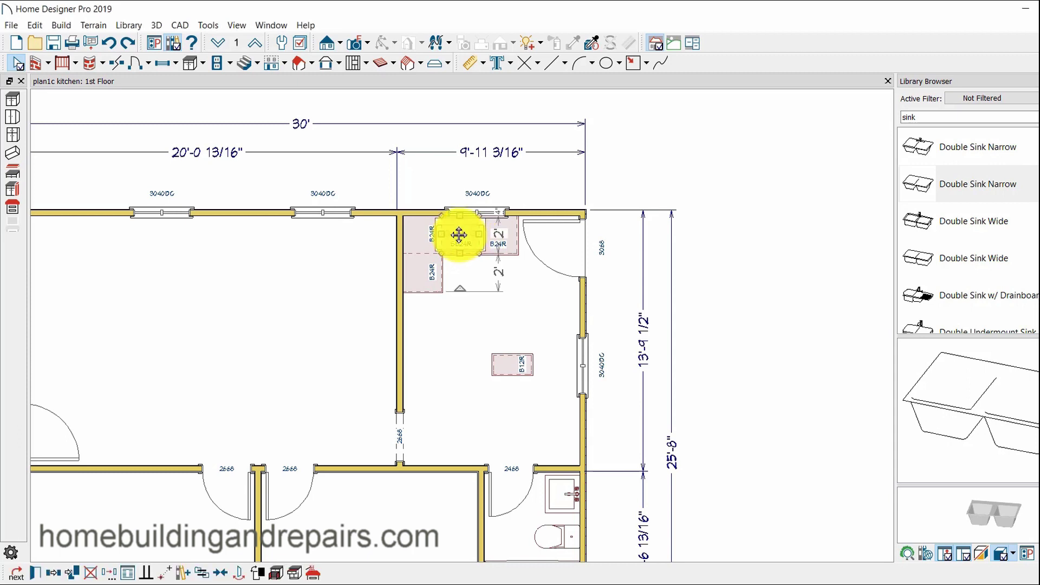
pyautogui.click(483, 247)
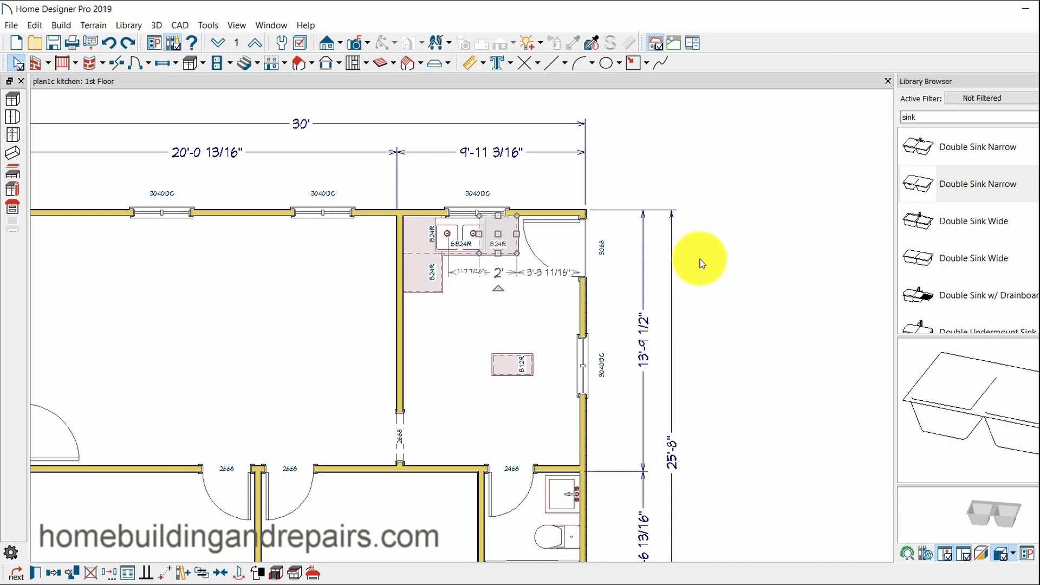
pyautogui.click(436, 230)
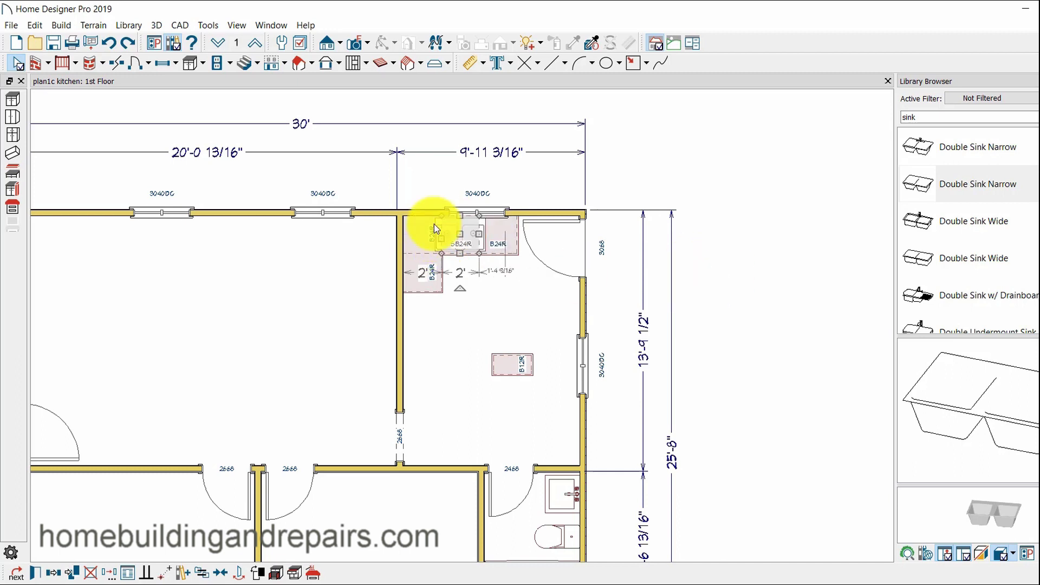
pyautogui.click(441, 232)
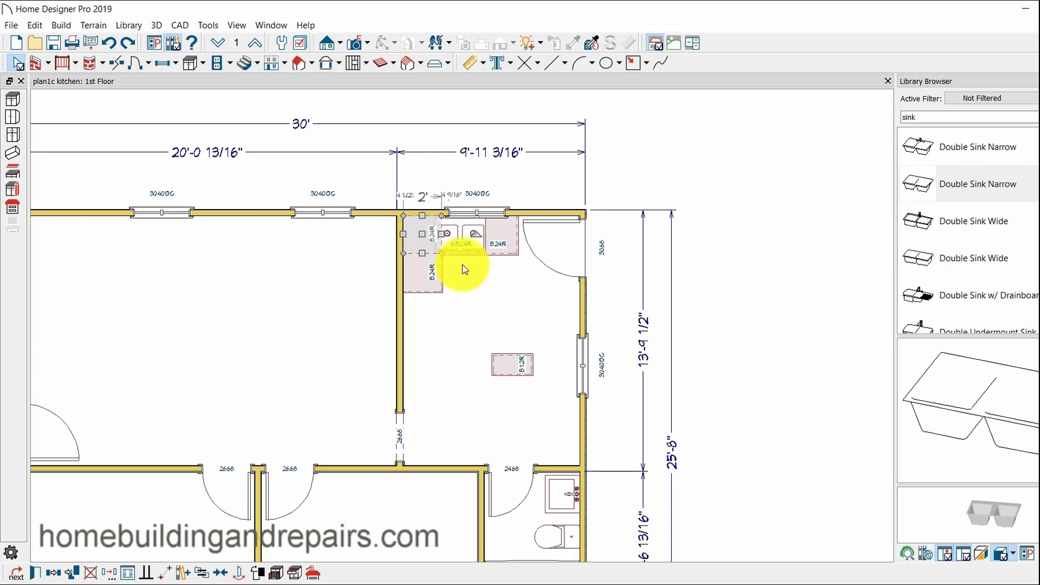
pyautogui.press('Tab')
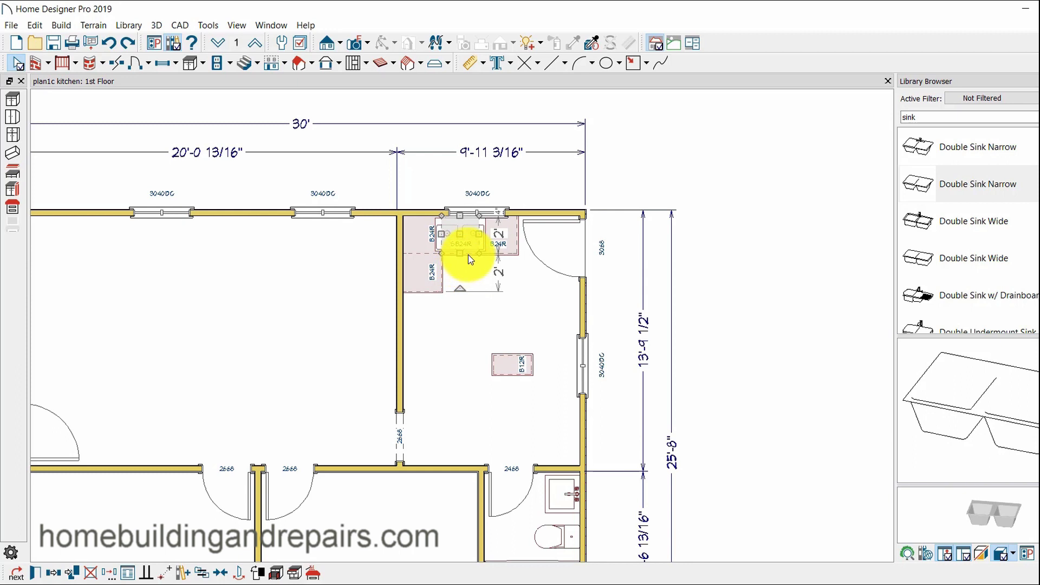
pyautogui.press('Tab')
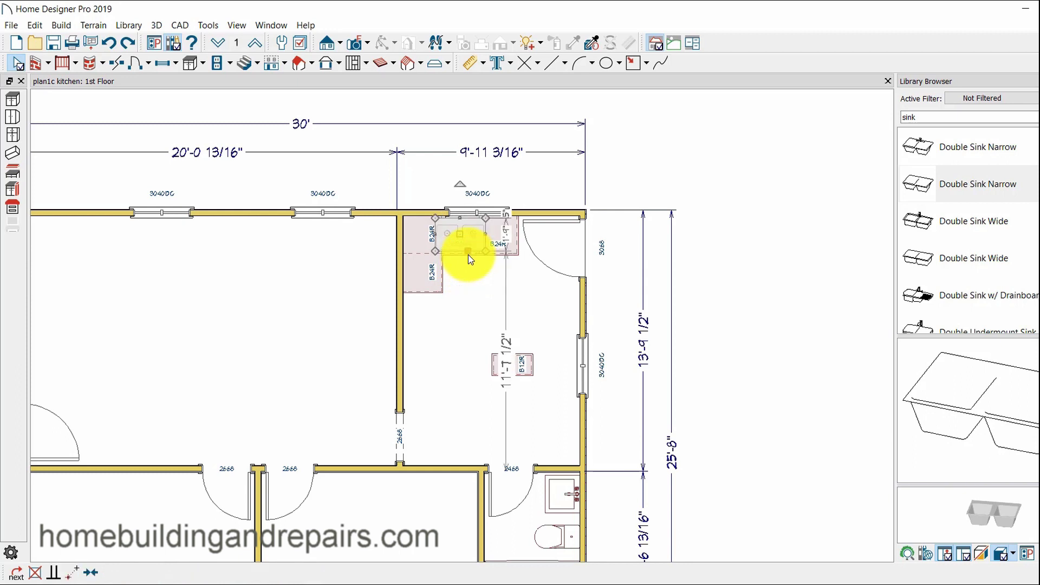
pyautogui.moveTo(458, 234); pyautogui.dragTo(475, 234)
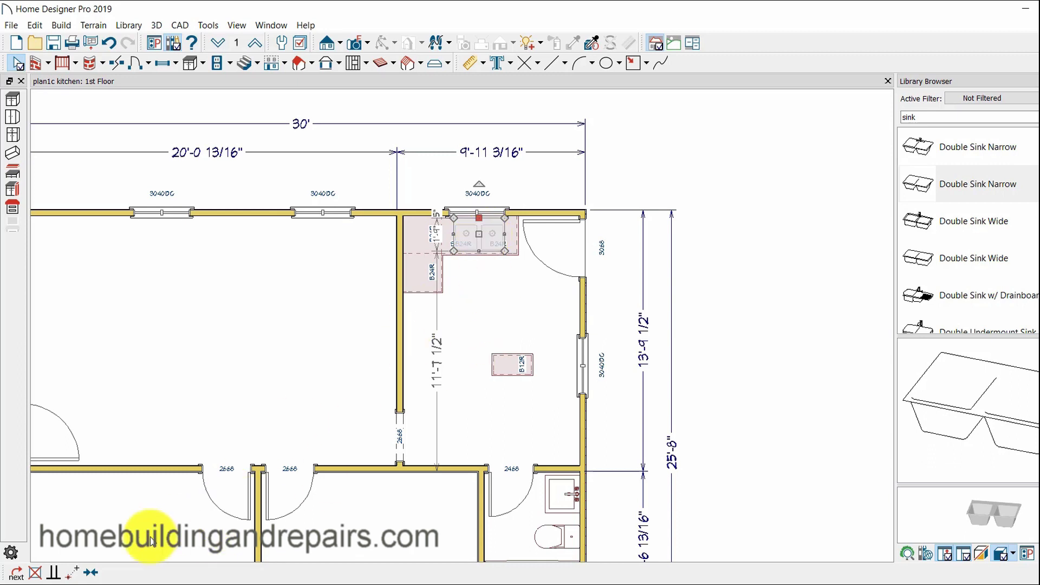
# - Center the double sink on the kitchen window above it
pyautogui.click(91, 574)
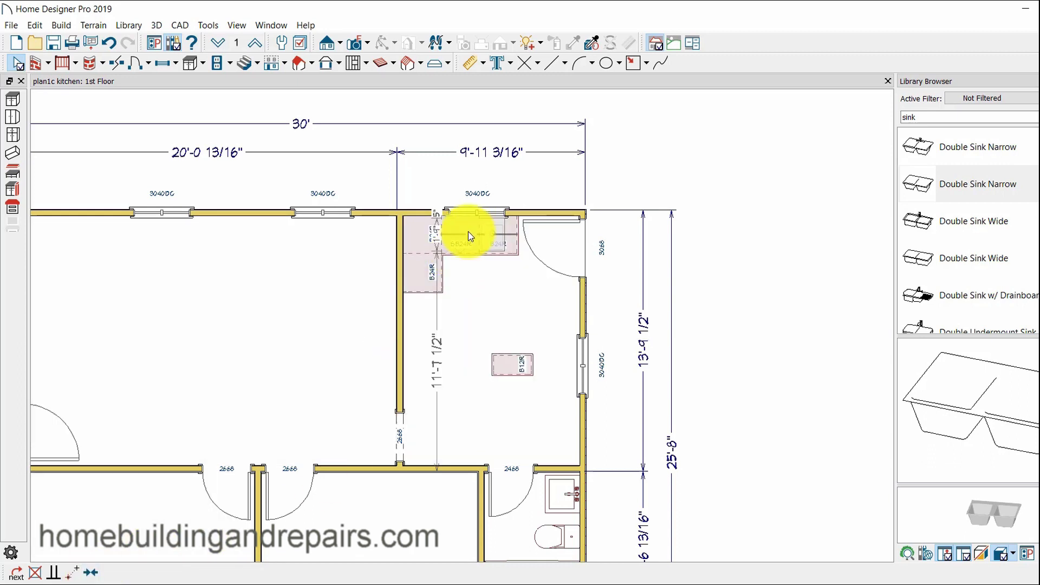
pyautogui.click(476, 220)
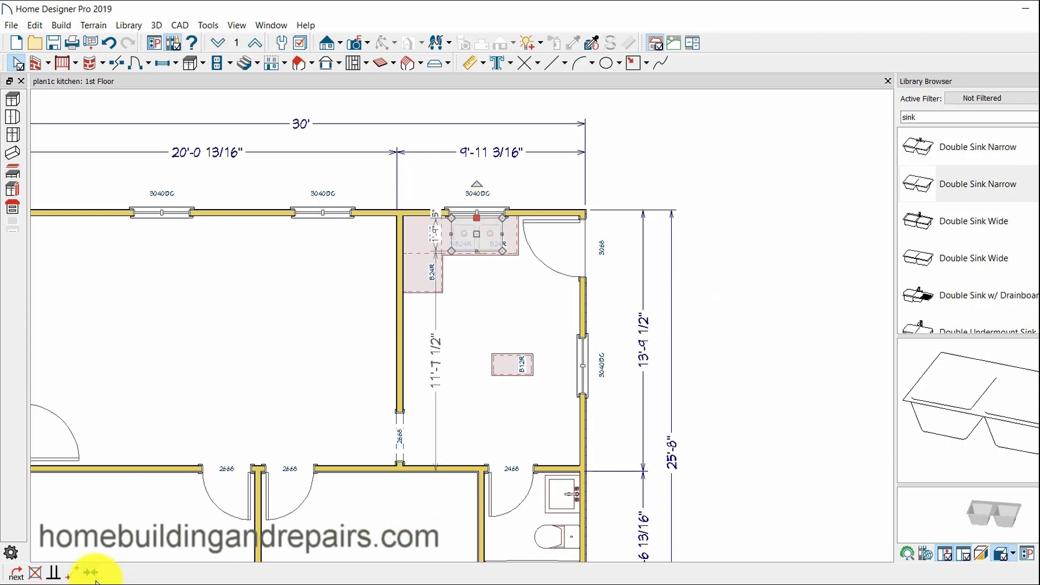
pyautogui.click(726, 339)
# - Reselect the double sink from among the overlapping base cabinets and start the centering command on it again
pyautogui.click(483, 239)
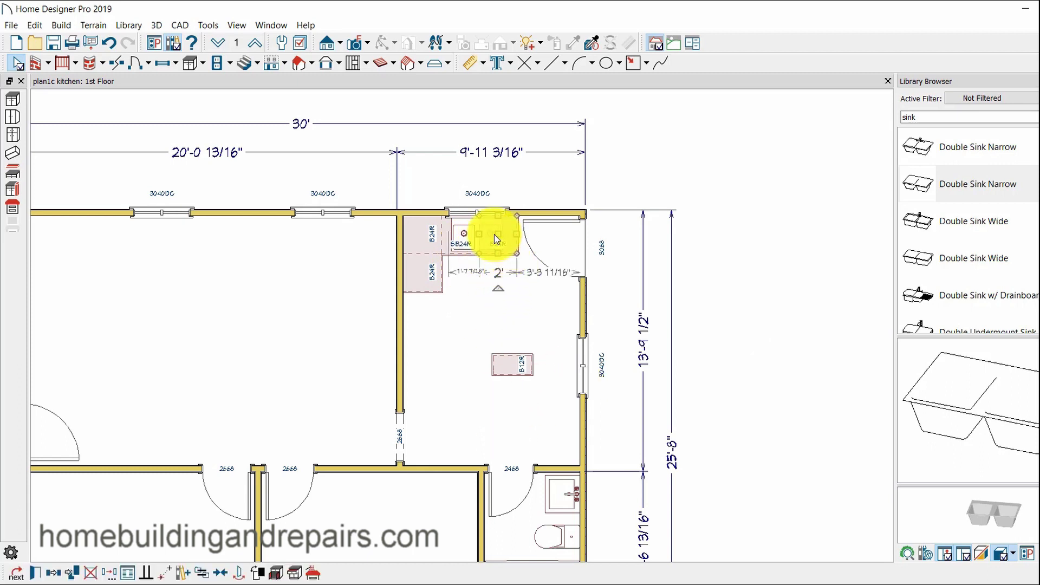
pyautogui.press('Tab')
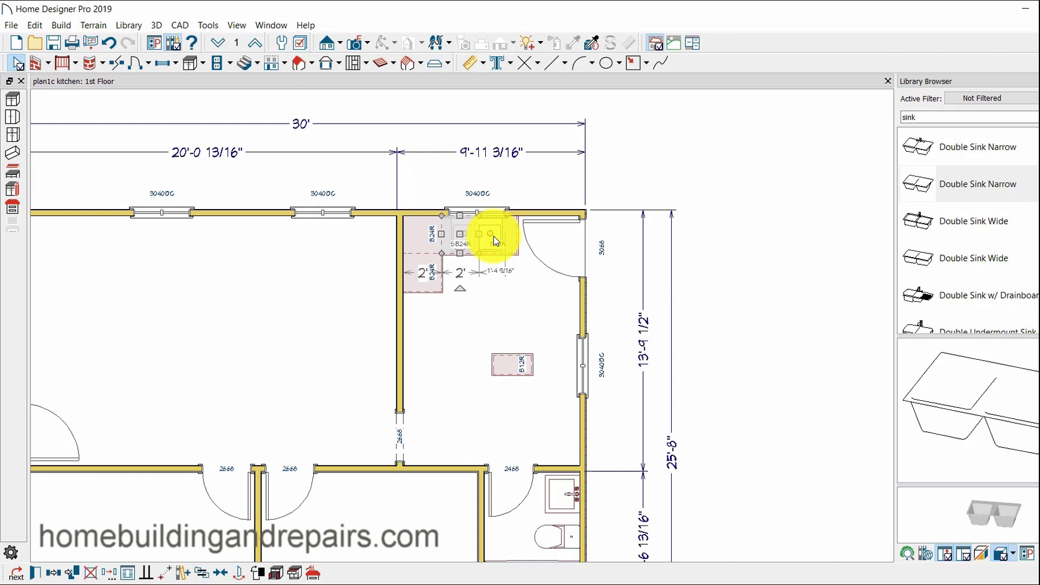
pyautogui.moveTo(494, 239); pyautogui.dragTo(478, 234)
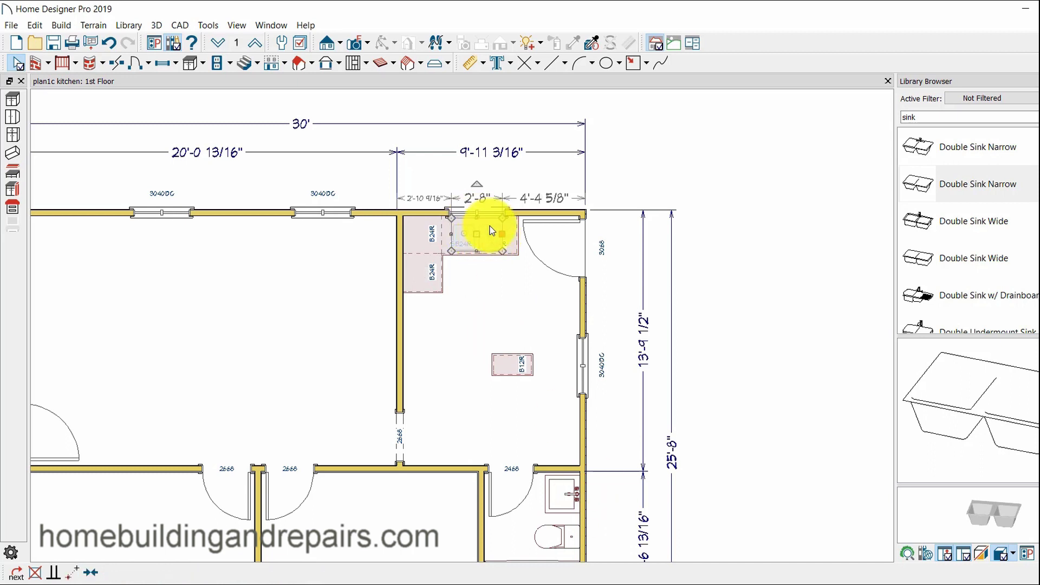
pyautogui.click(93, 574)
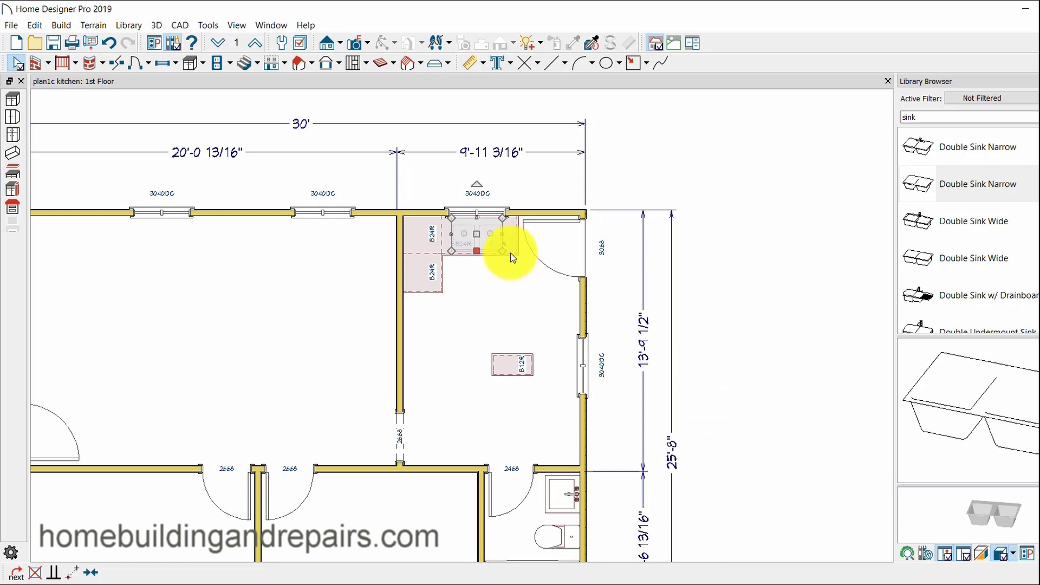
pyautogui.click(721, 471)
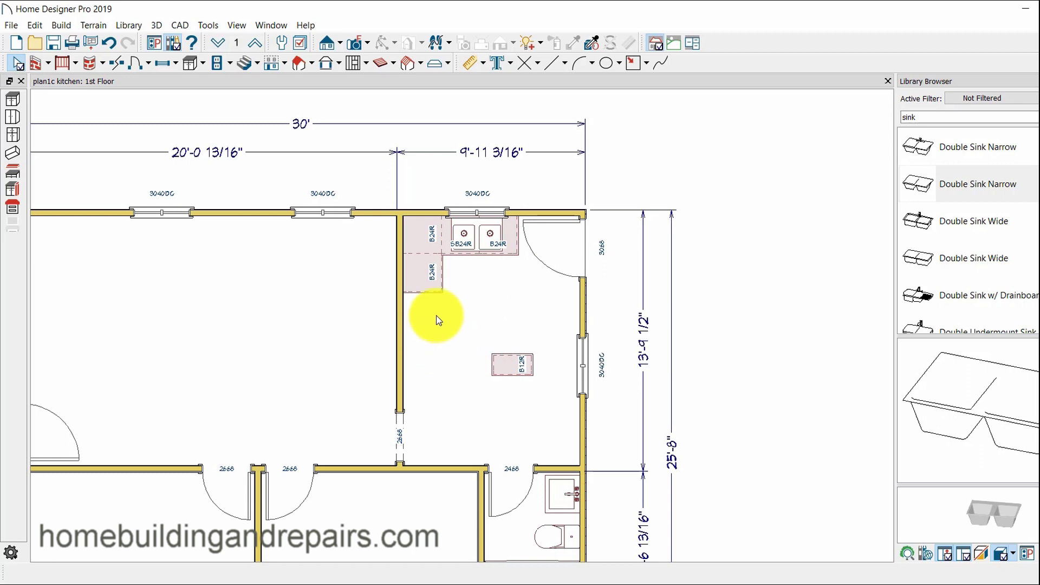
# - Search the library for "ref" and place a Top-Mount (apartment) Refrigerator against the kitchen's interior wall beside the doorway
pyautogui.doubleClick(921, 117)
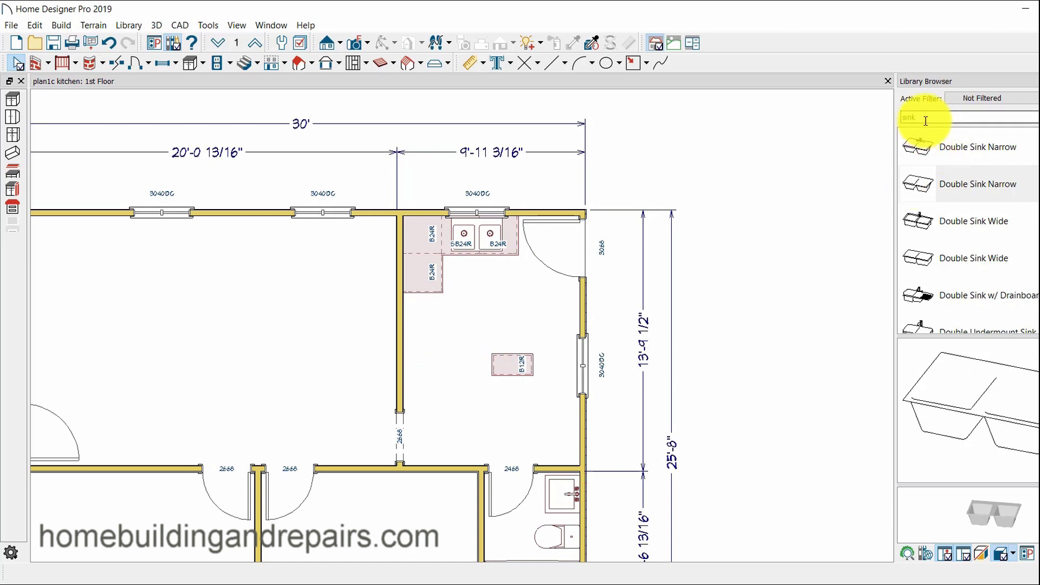
pyautogui.write('ref')
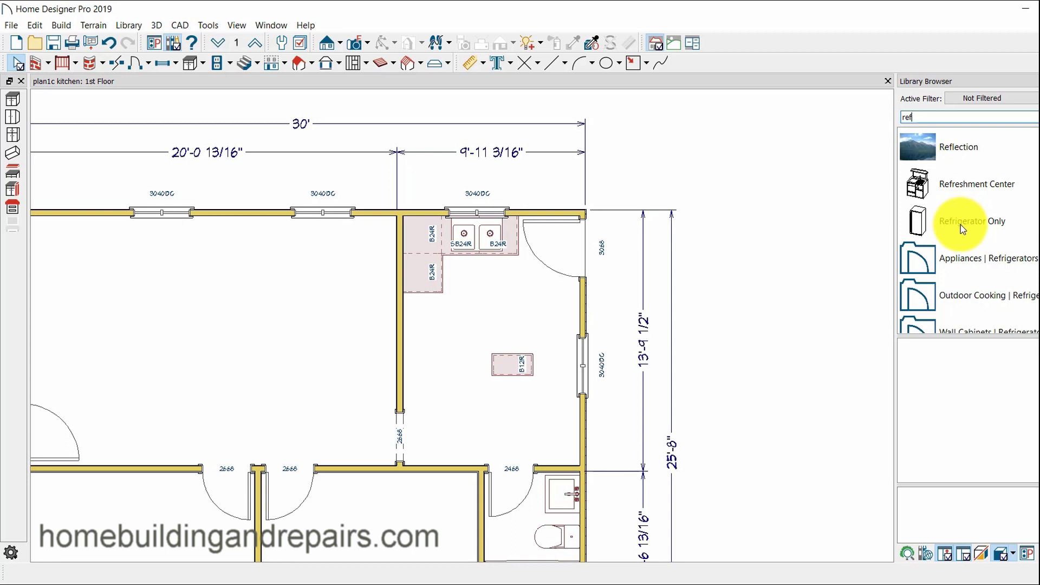
pyautogui.scroll(-1, 1002, 225)
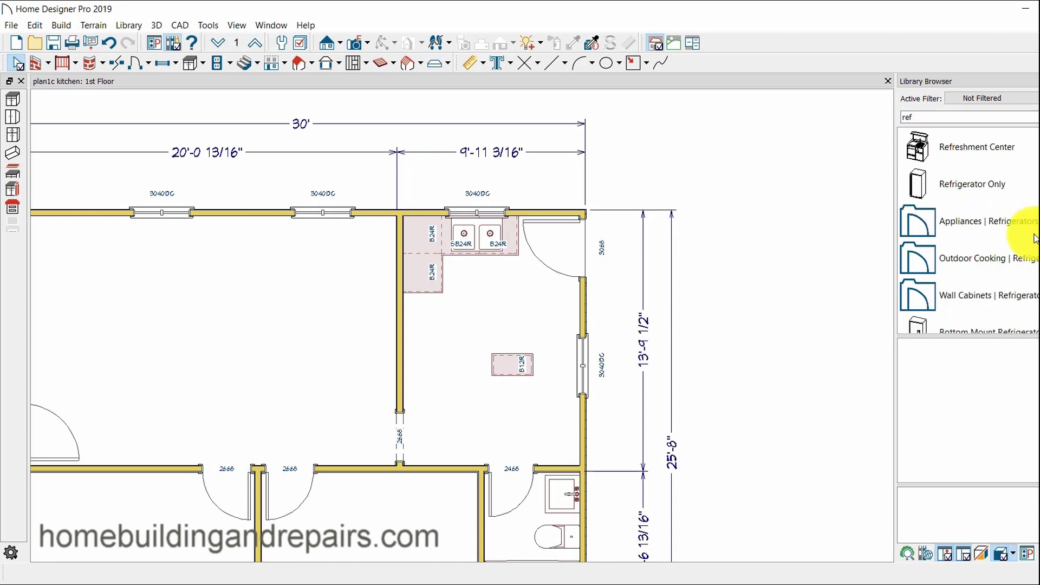
pyautogui.click(1003, 221)
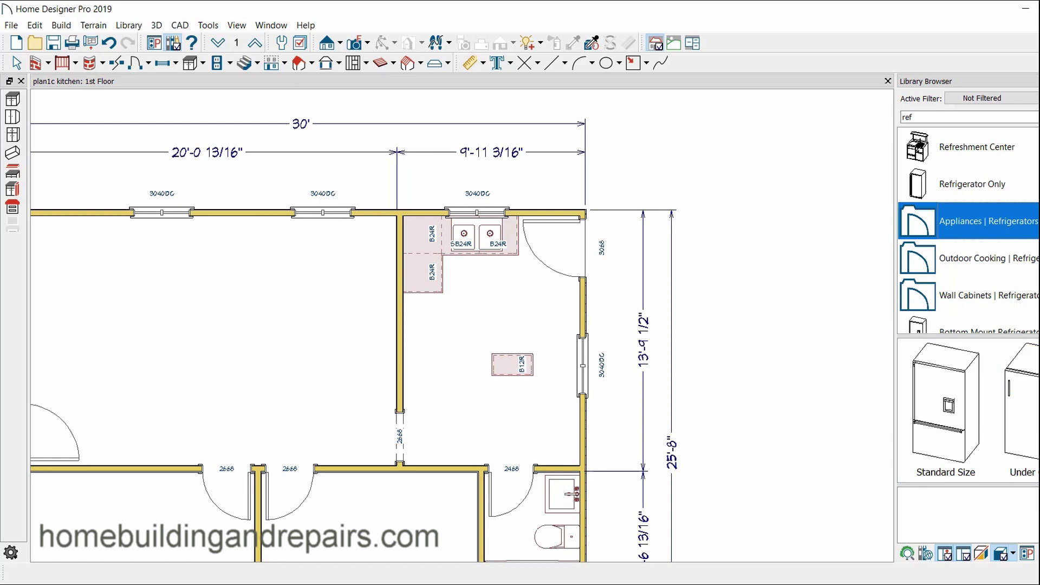
pyautogui.click(952, 420)
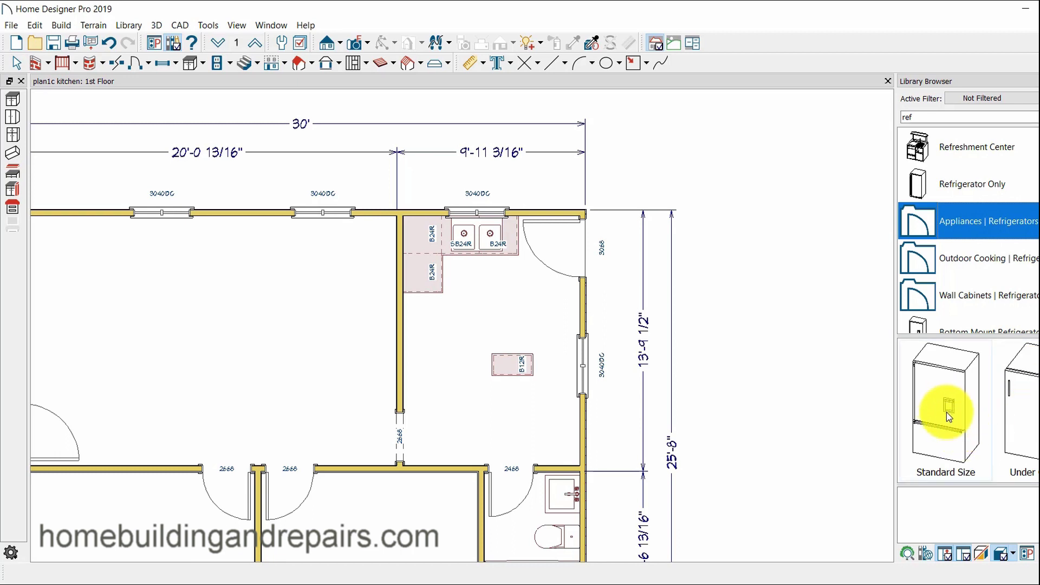
pyautogui.doubleClick(948, 417)
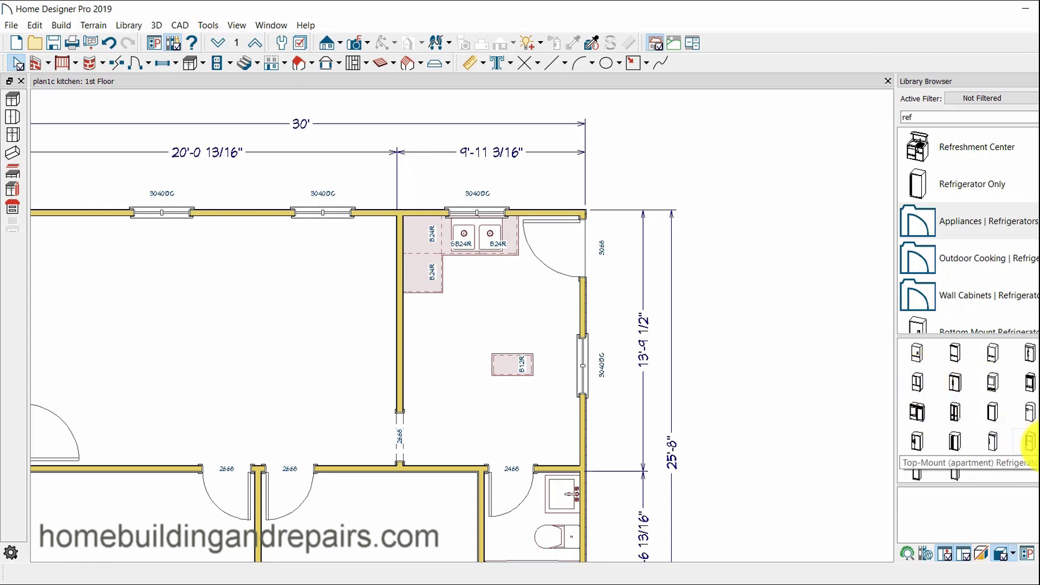
pyautogui.click(1029, 440)
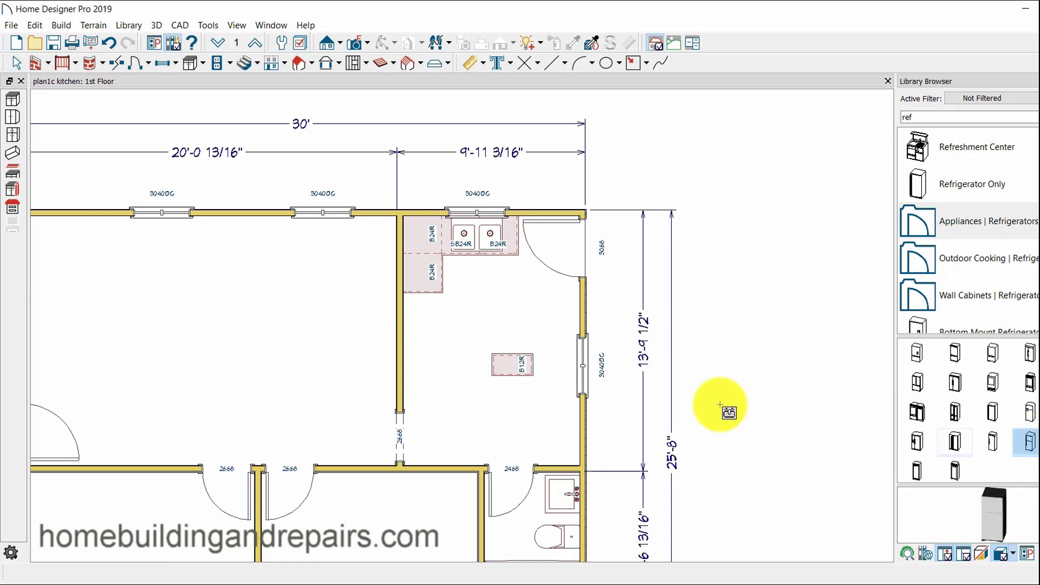
pyautogui.click(433, 384)
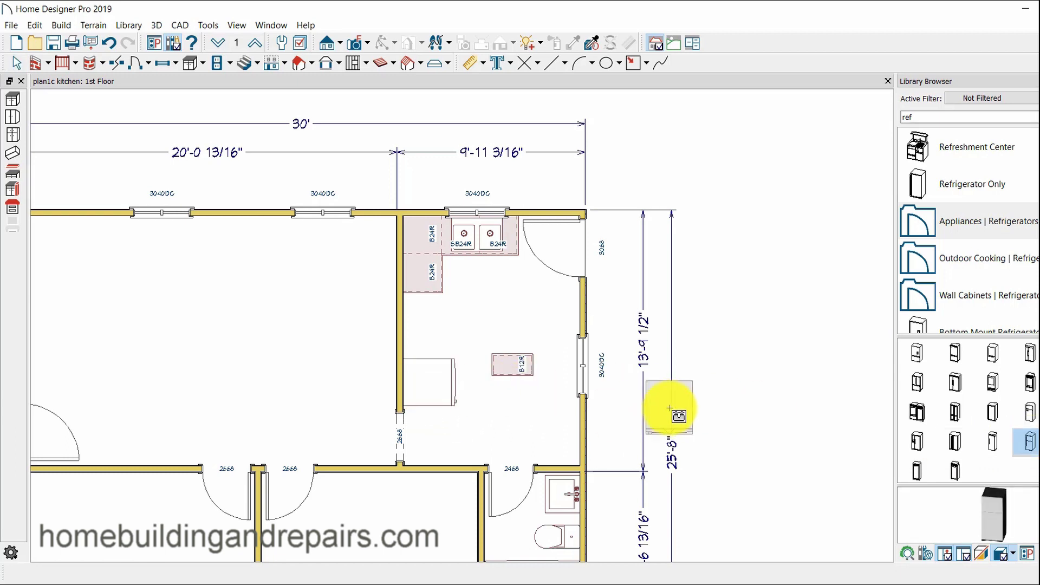
pyautogui.press('space')
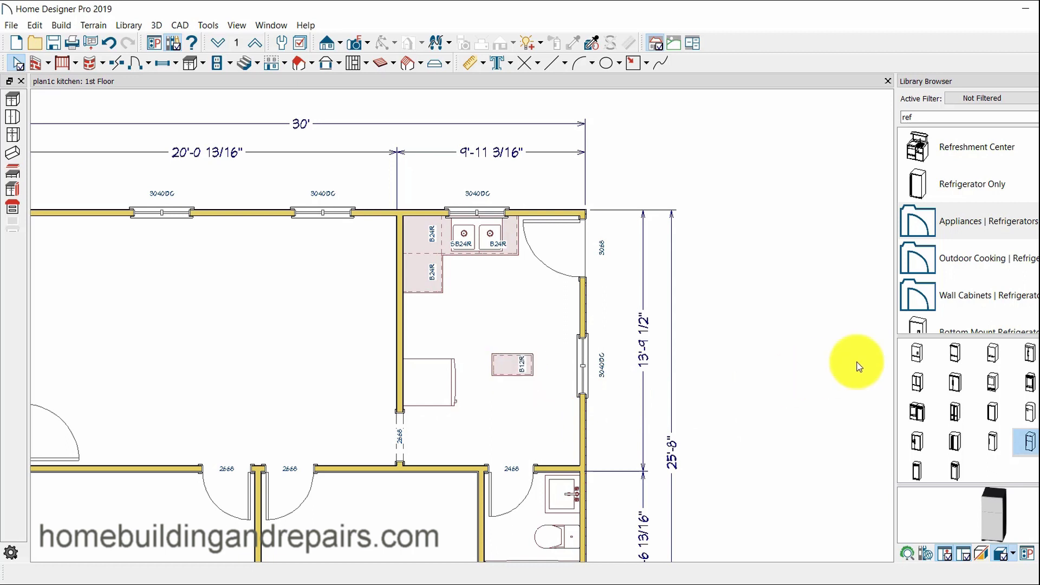
# - Search the library for "range" and place an Electric Range against the interior wall between the base cabinets and the refrigerator
pyautogui.doubleClick(906, 117)
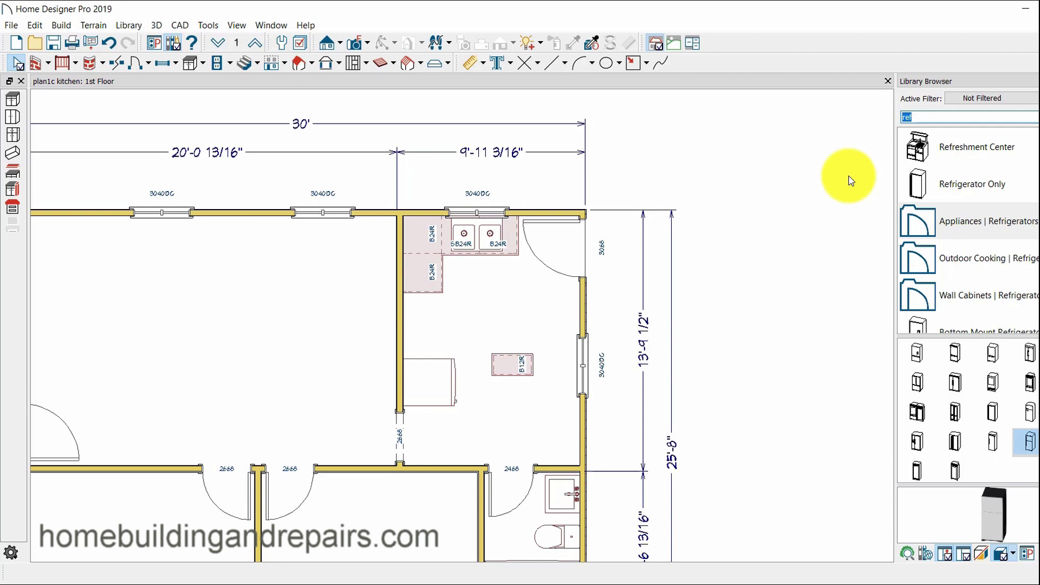
pyautogui.write('range')
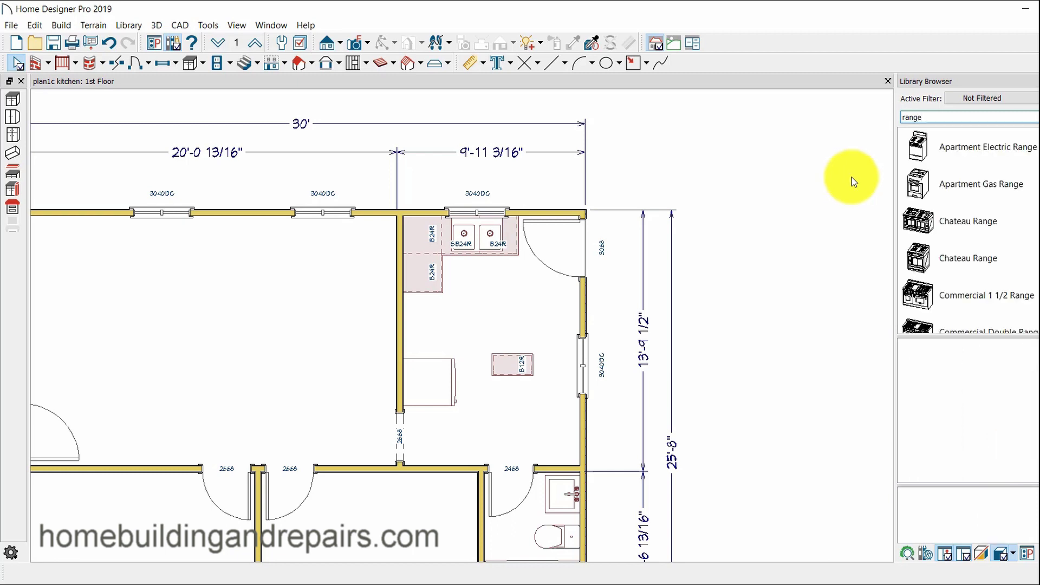
pyautogui.scroll(-2, 970, 232)
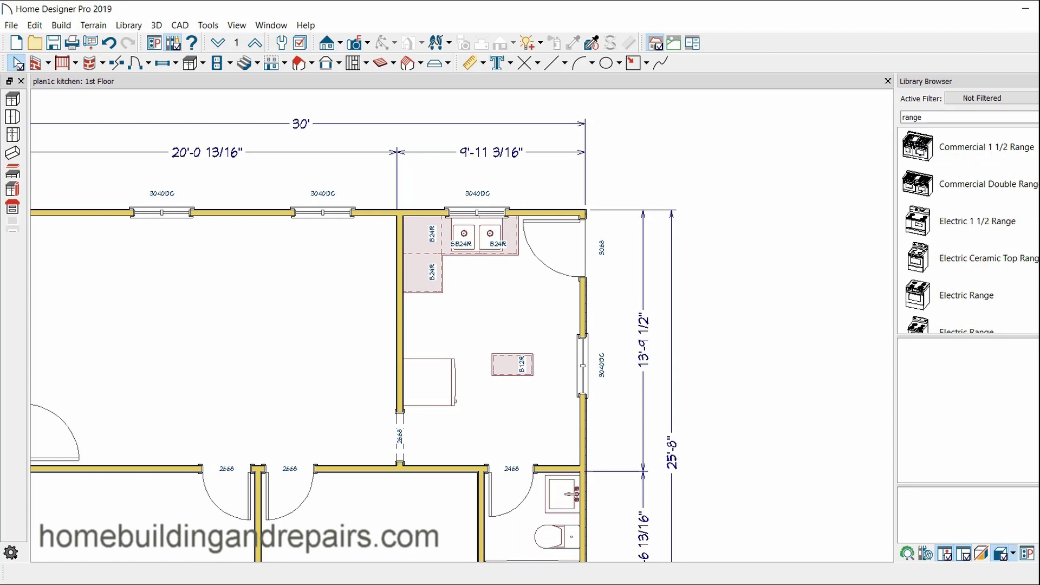
pyautogui.scroll(-1, 969, 232)
pyautogui.click(960, 255)
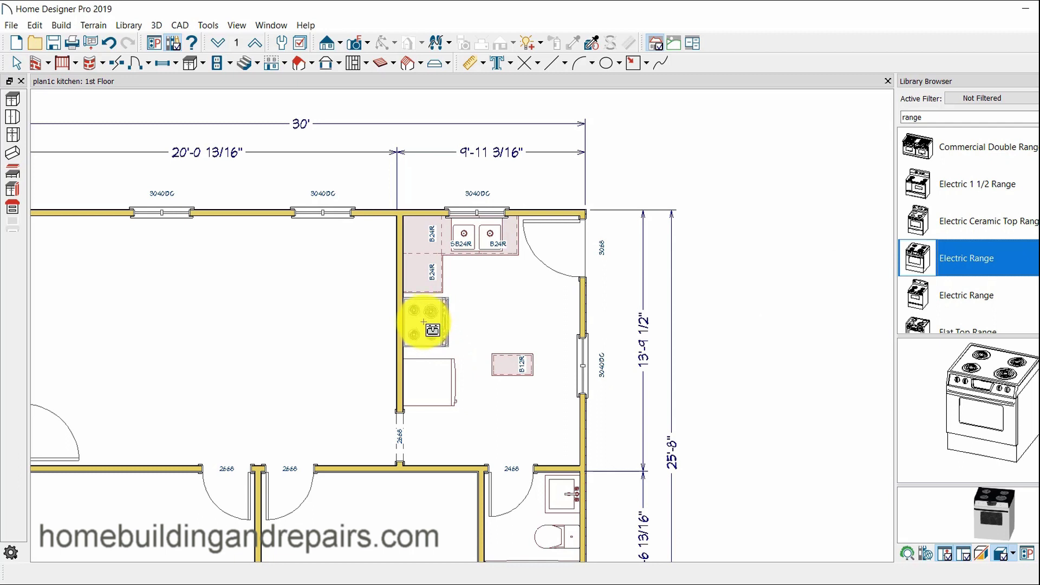
pyautogui.click(423, 321)
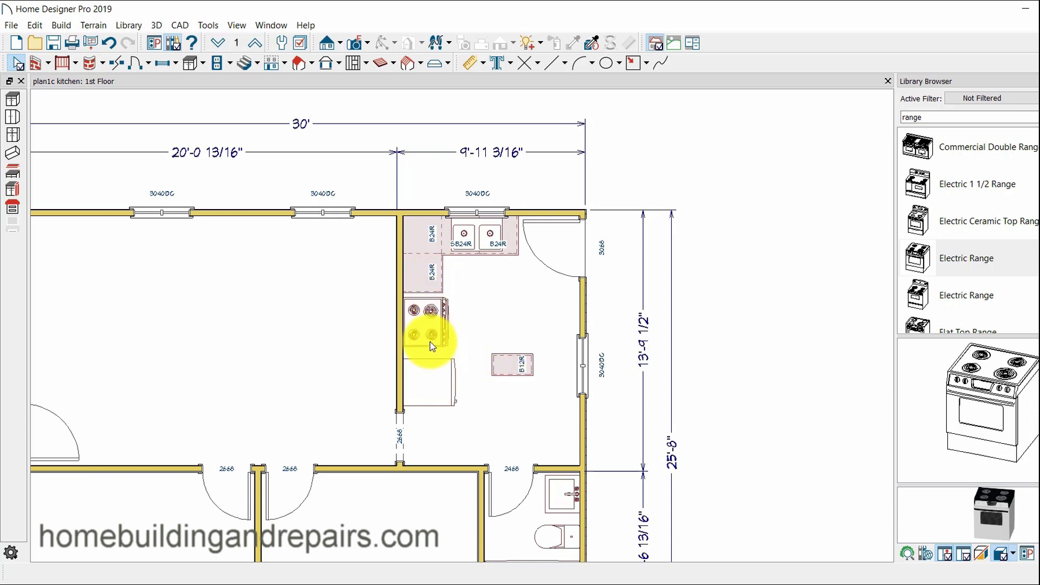
# - Move the electric range along the wall toward the refrigerator and nudge it into position close beside it
pyautogui.click(424, 323)
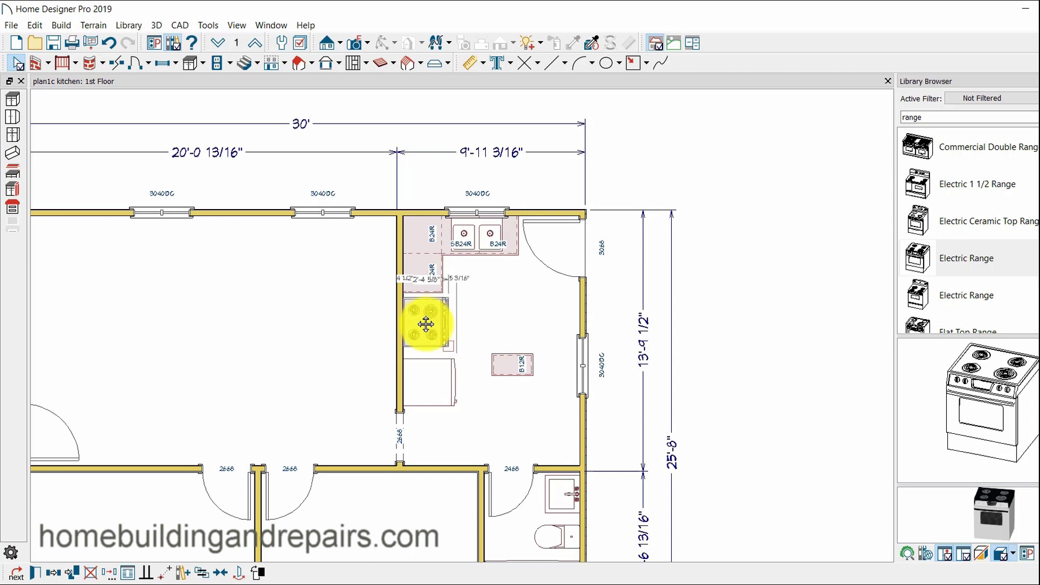
pyautogui.moveTo(426, 322); pyautogui.dragTo(424, 333)
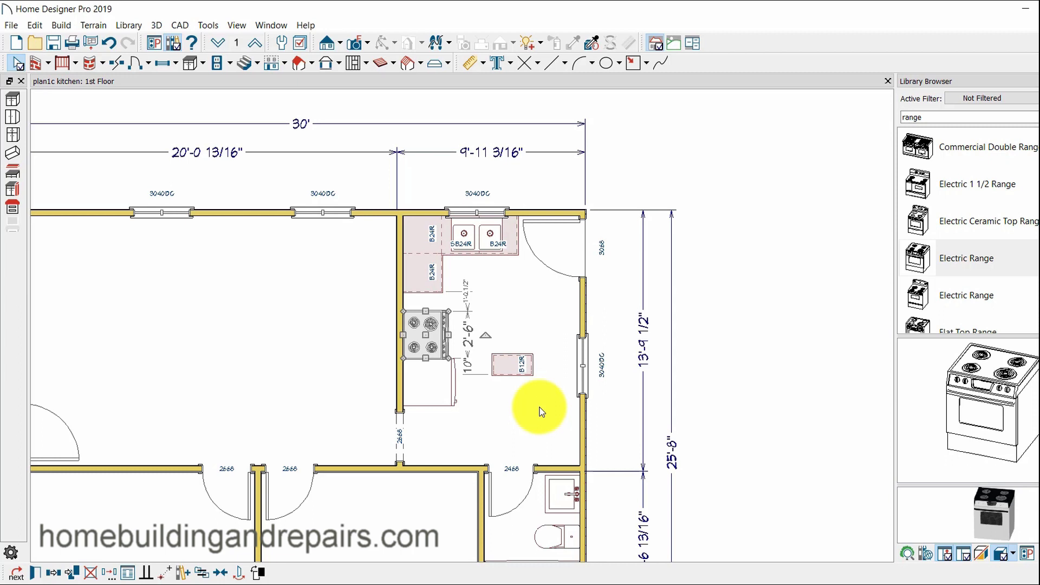
pyautogui.press('Up')
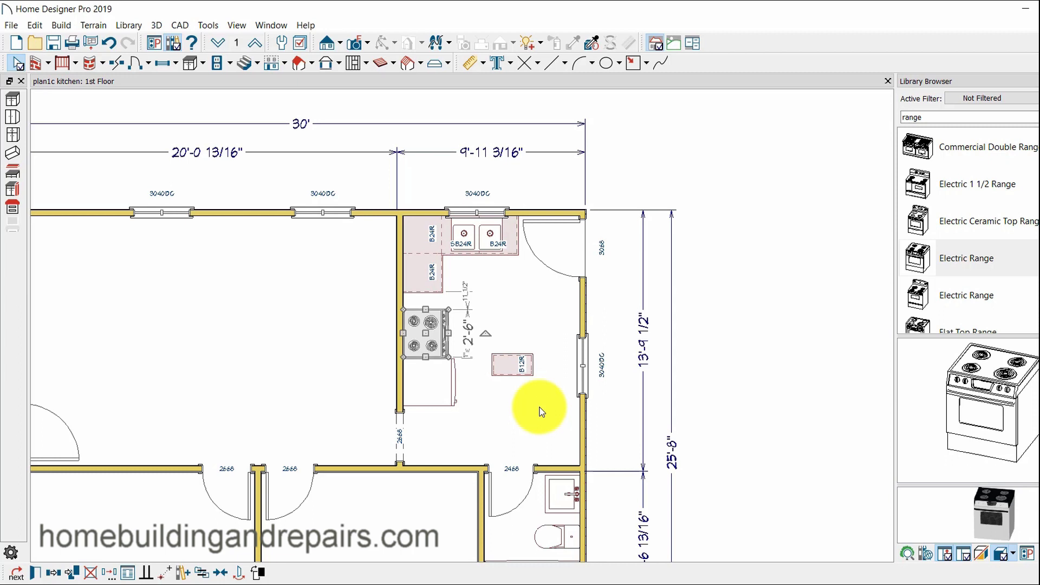
pyautogui.press('Up')
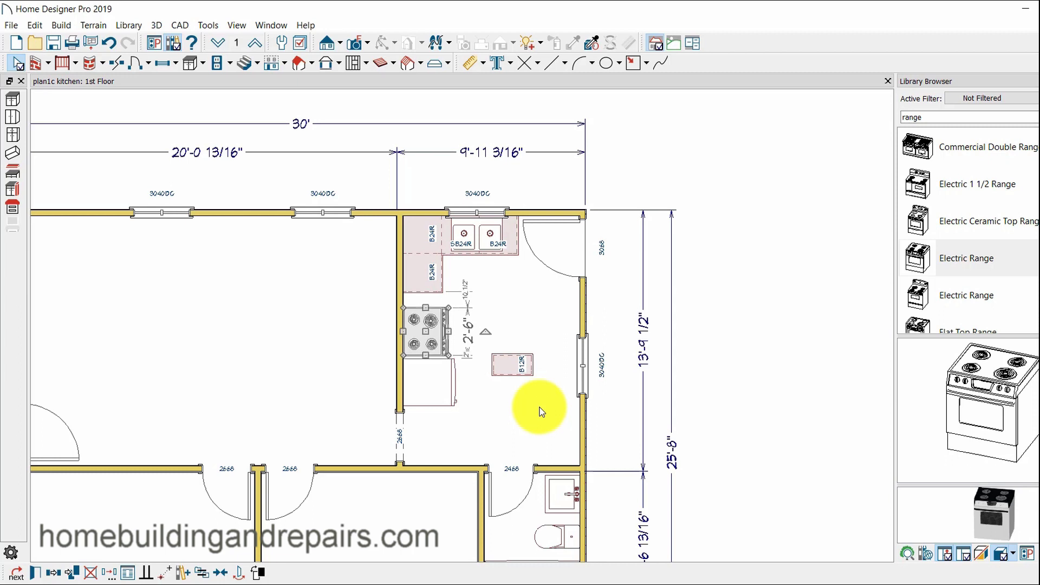
pyautogui.press('Right')
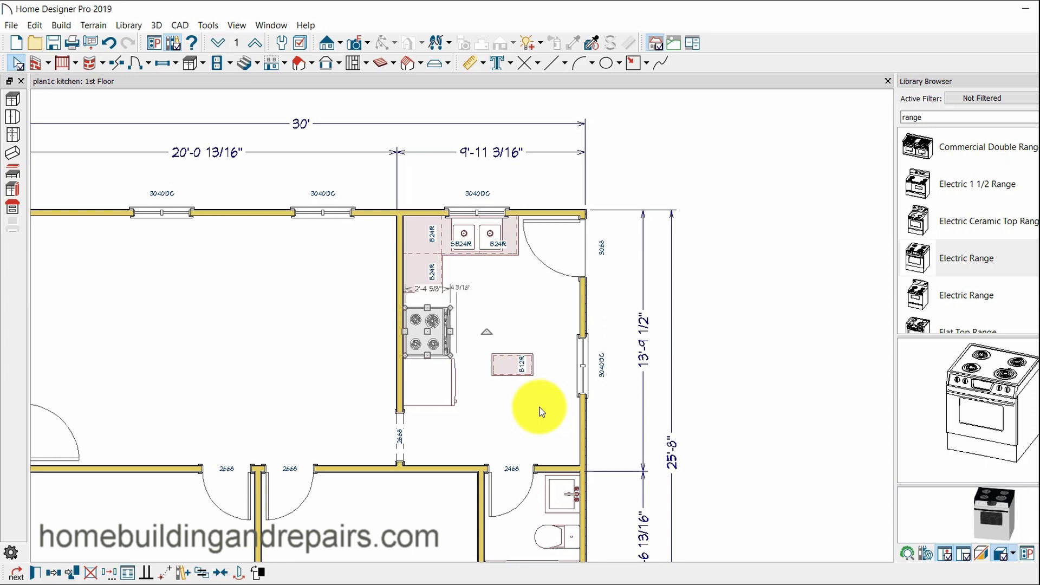
pyautogui.press('Down')
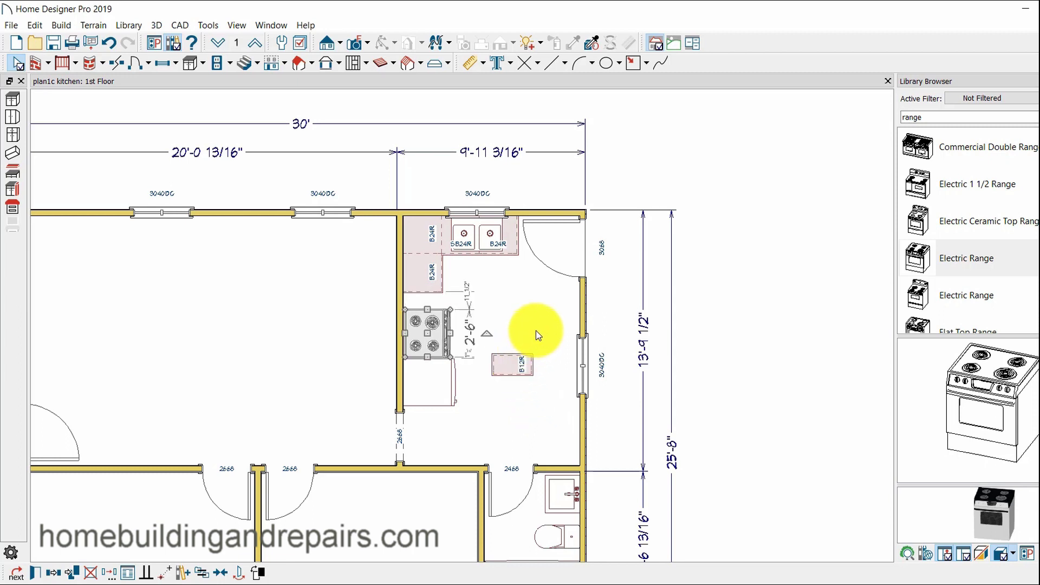
pyautogui.click(768, 336)
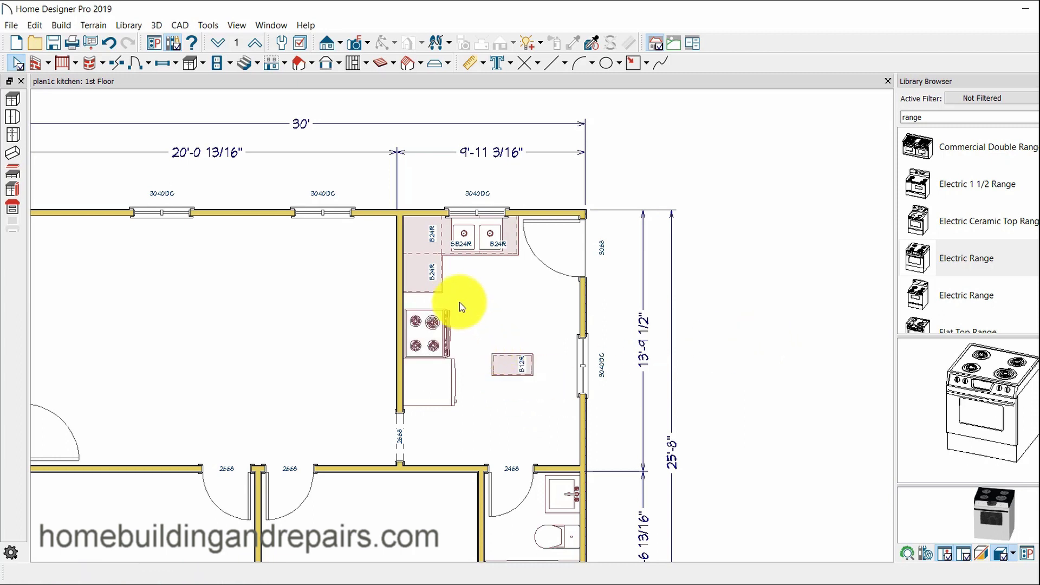
# - Stretch the base cabinet next to the range to about 36 inches wide to meet it, and delete the spare B12R cabinet
pyautogui.click(429, 291)
pyautogui.moveTo(429, 291); pyautogui.dragTo(427, 310)
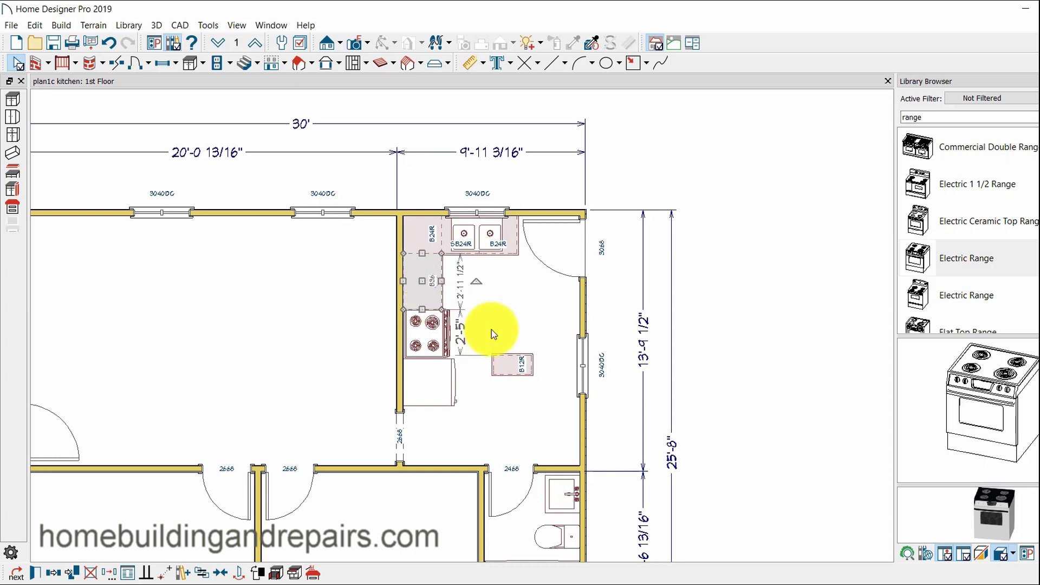
pyautogui.click(509, 372)
pyautogui.press('Delete')
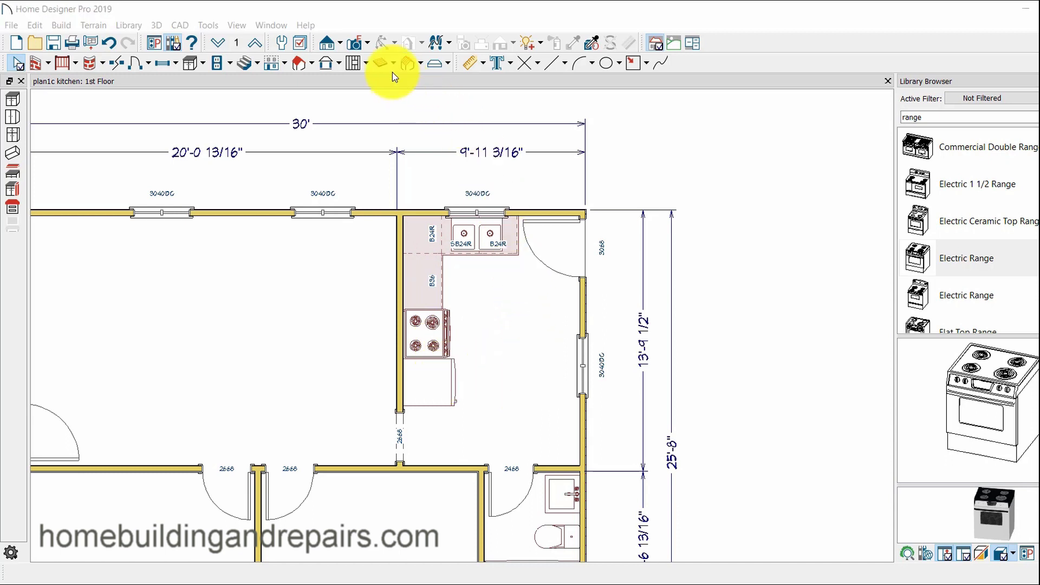
# - Create a Floor Camera view from the kitchen's far corner toward the sink and range, and tilt it to show the floor
pyautogui.click(368, 43)
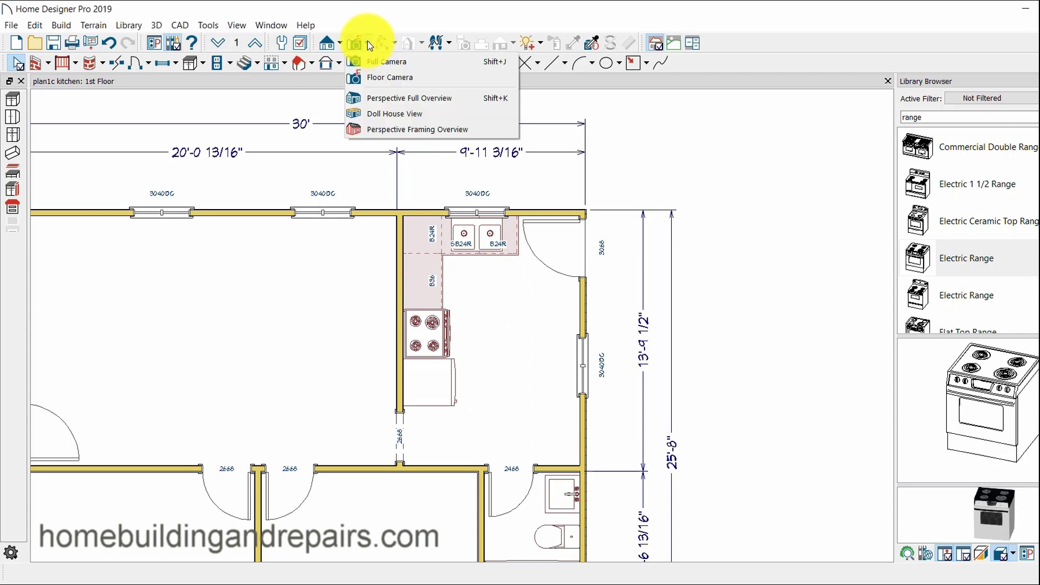
pyautogui.click(377, 79)
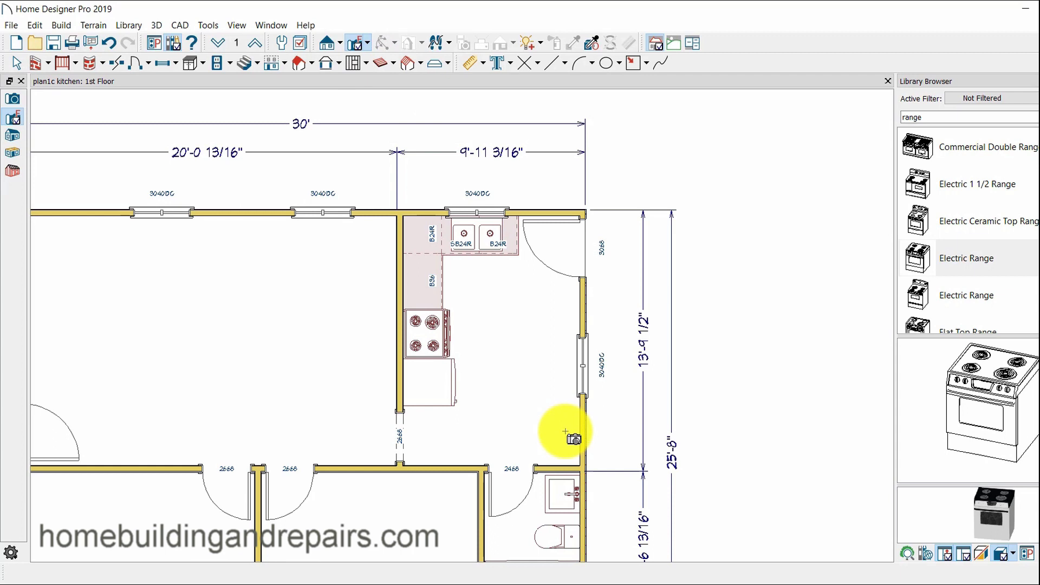
pyautogui.moveTo(566, 431); pyautogui.dragTo(550, 411)
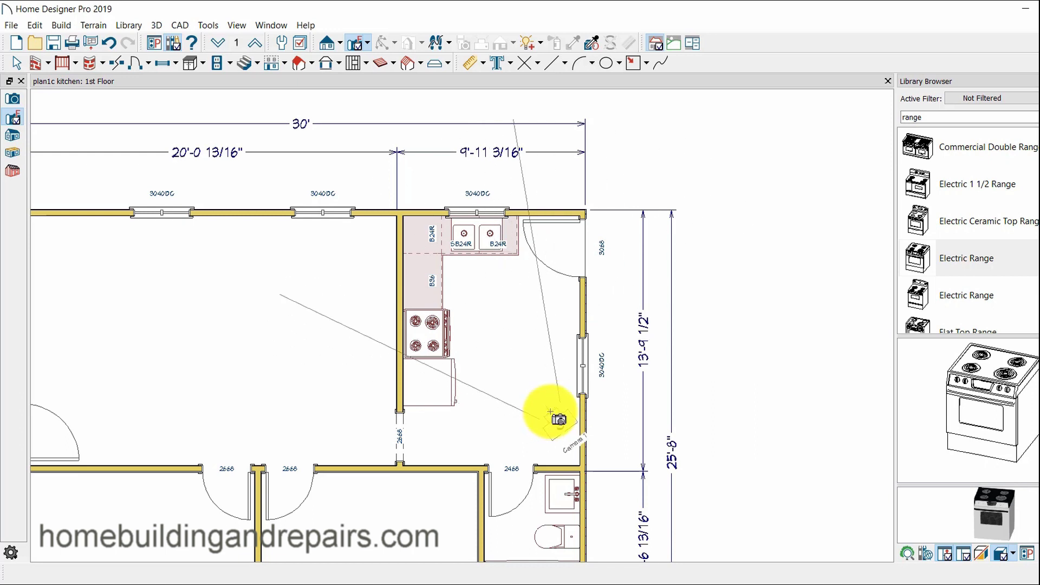
pyautogui.moveTo(550, 411); pyautogui.dragTo(550, 411)
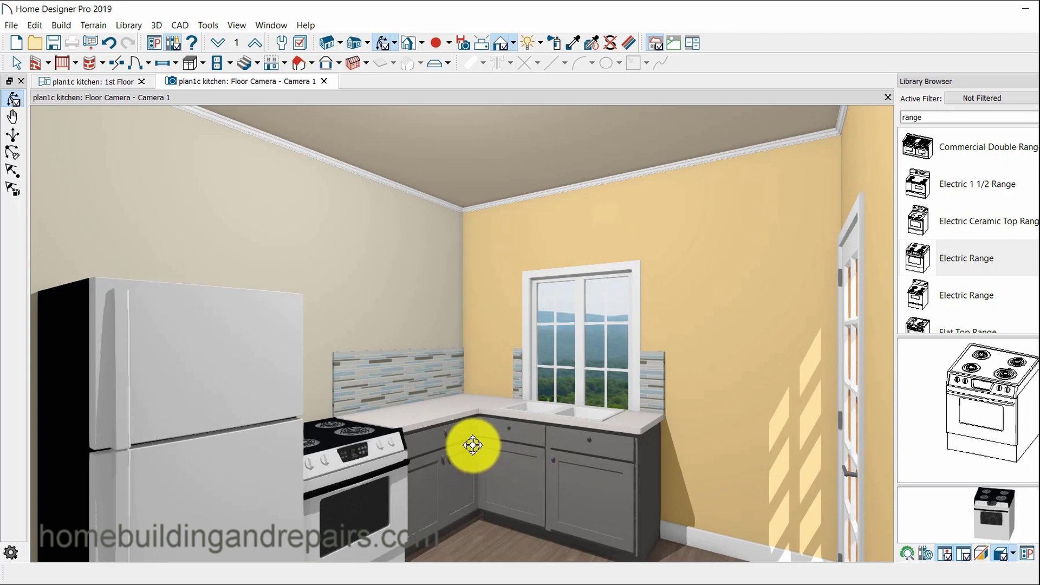
pyautogui.moveTo(424, 357); pyautogui.dragTo(427, 382)
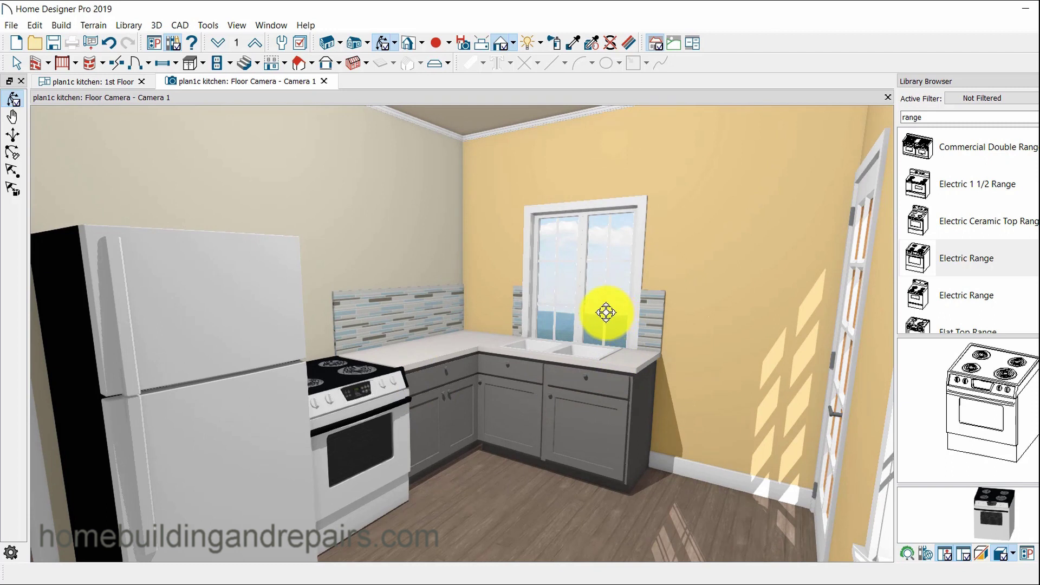
# - Return to the floor plan and set the height of the window above the sink to 36 inches
pyautogui.click(104, 82)
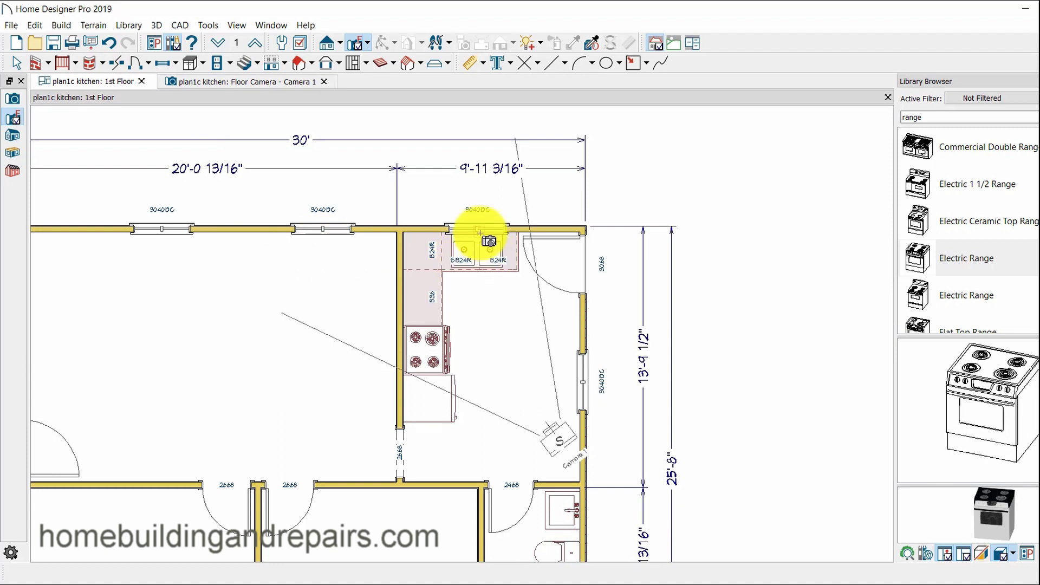
pyautogui.click(14, 63)
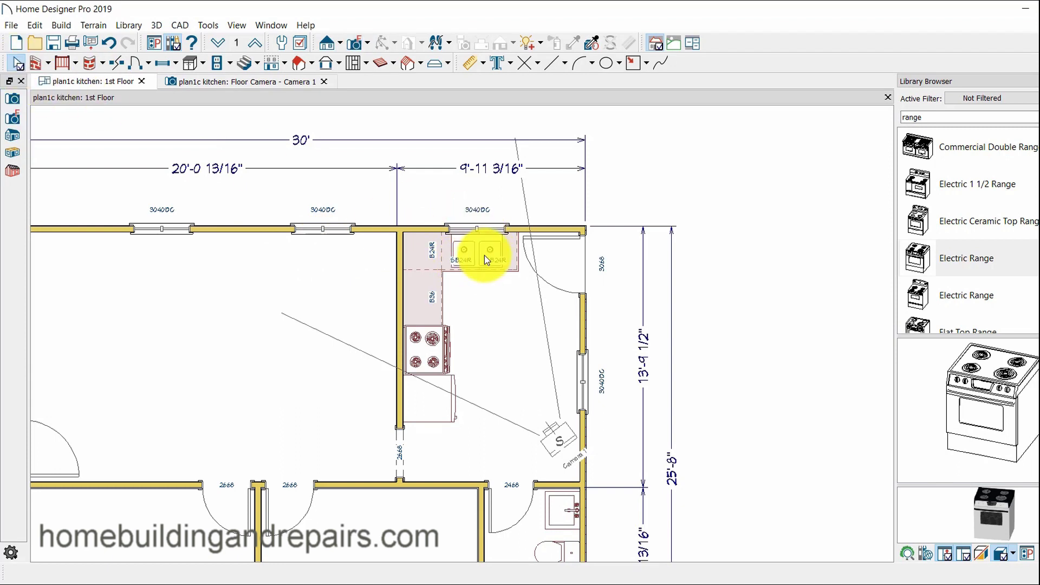
pyautogui.doubleClick(473, 229)
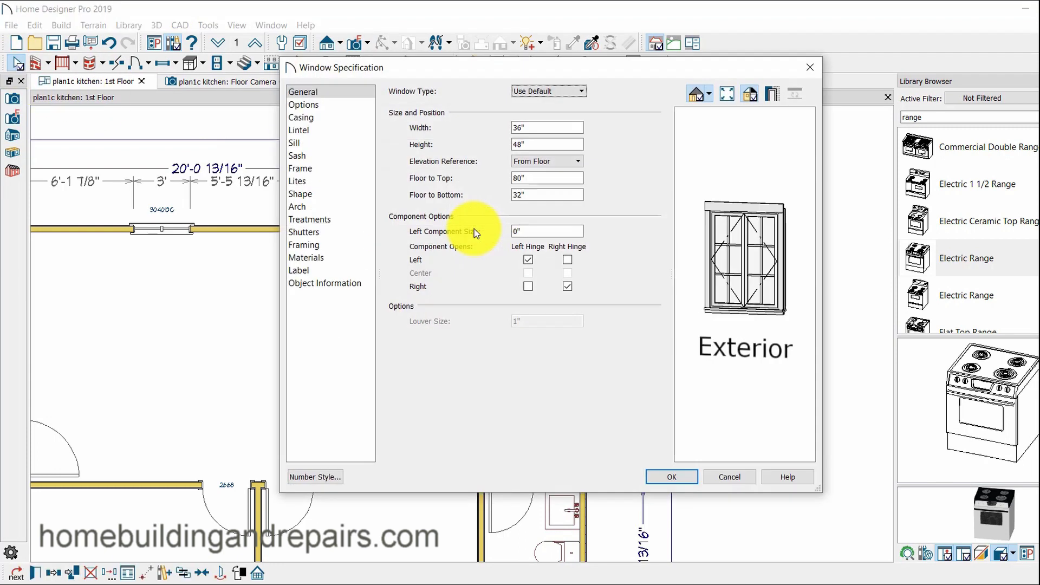
pyautogui.click(521, 145)
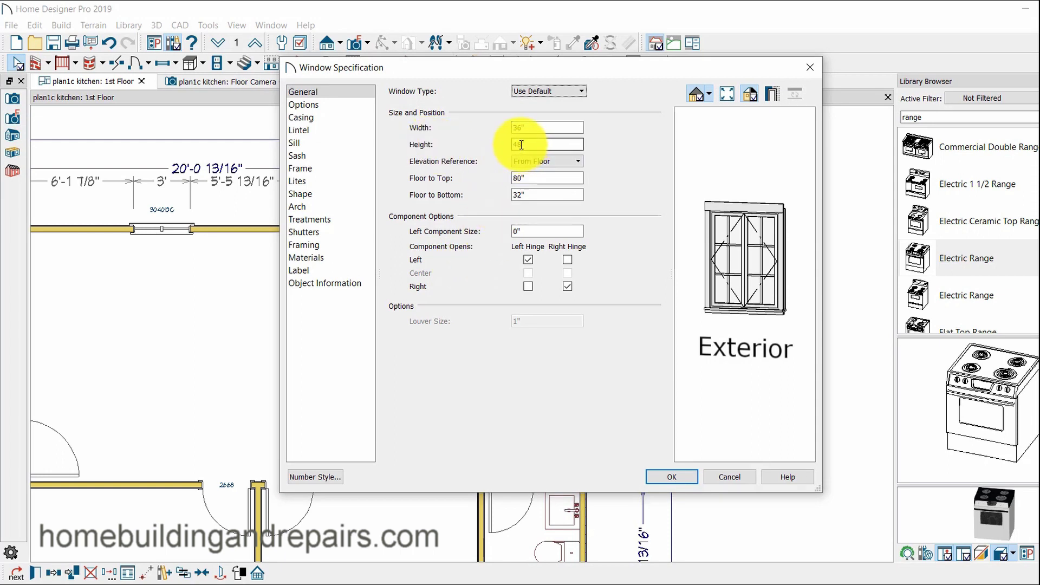
pyautogui.moveTo(521, 145); pyautogui.dragTo(513, 144)
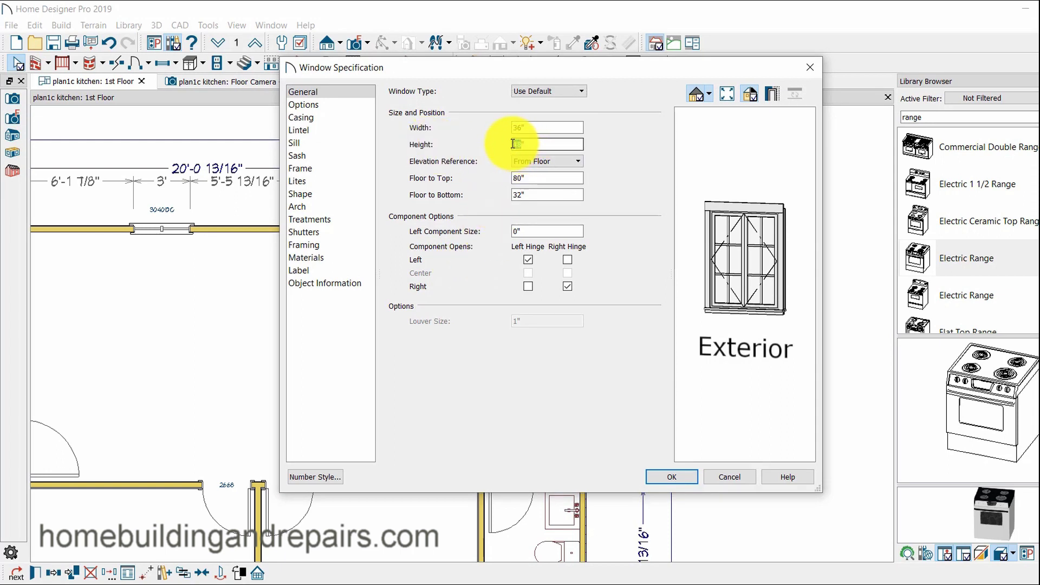
pyautogui.write('36')
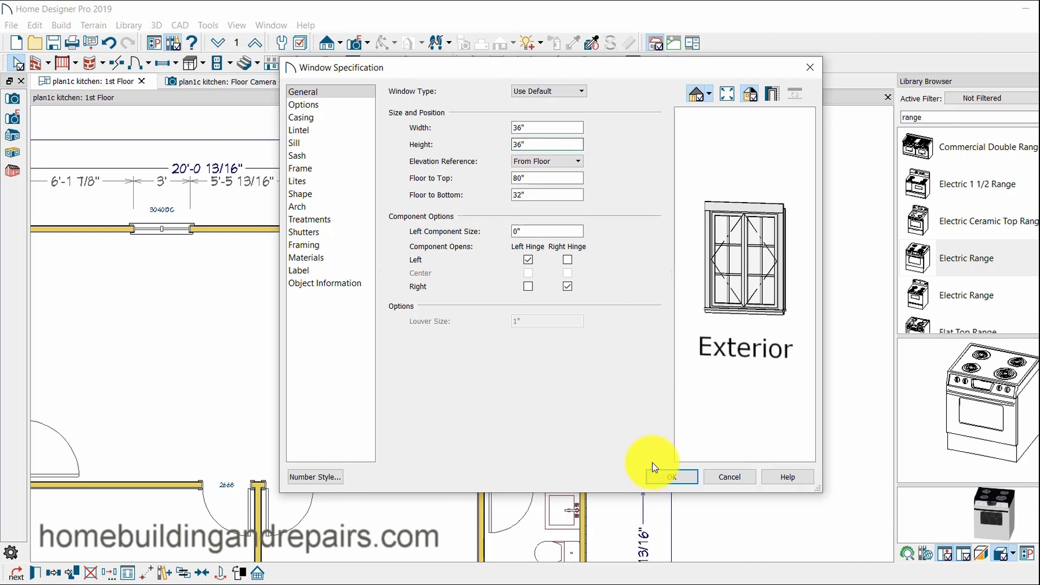
pyautogui.click(671, 482)
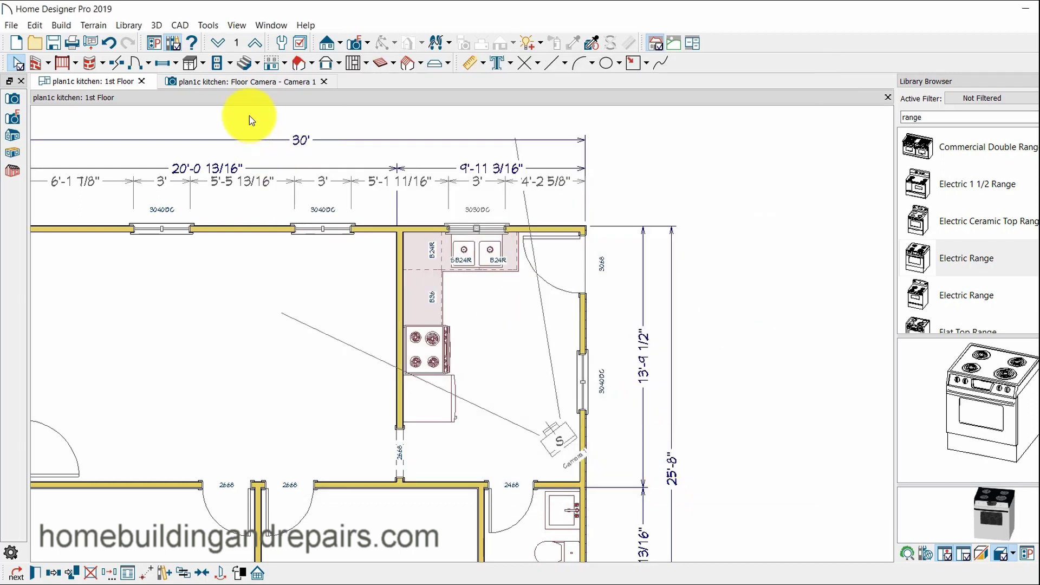
# - Examine the kitchen in the camera view, checking the window above the sink and the swing of the exterior door
pyautogui.click(229, 82)
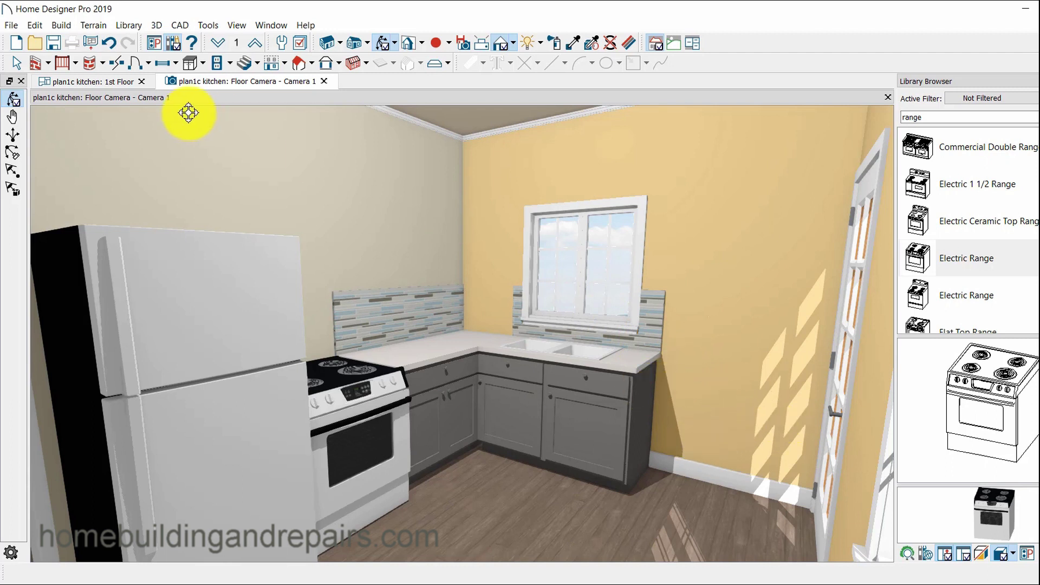
pyautogui.click(117, 84)
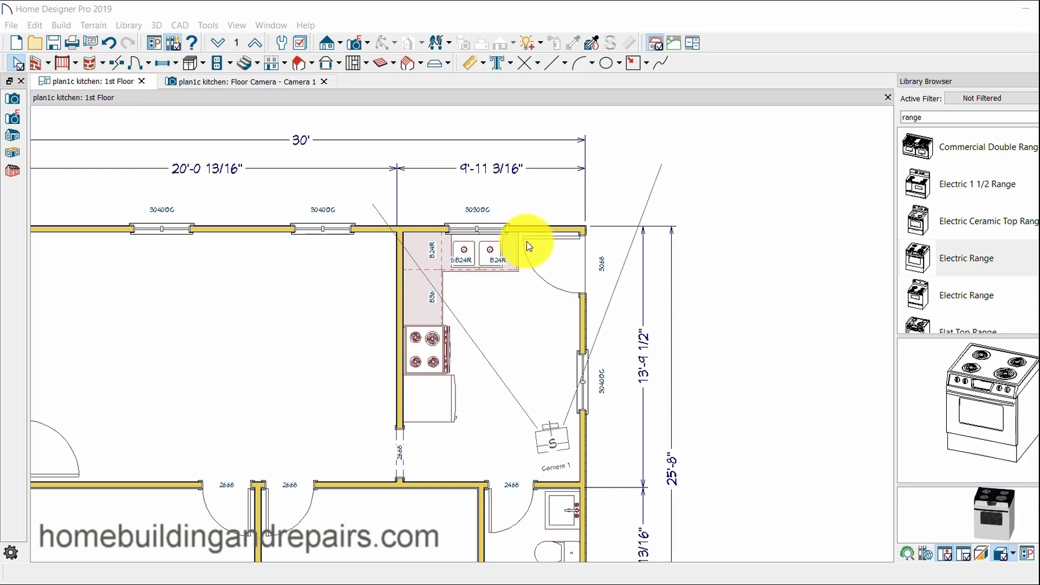
pyautogui.click(582, 266)
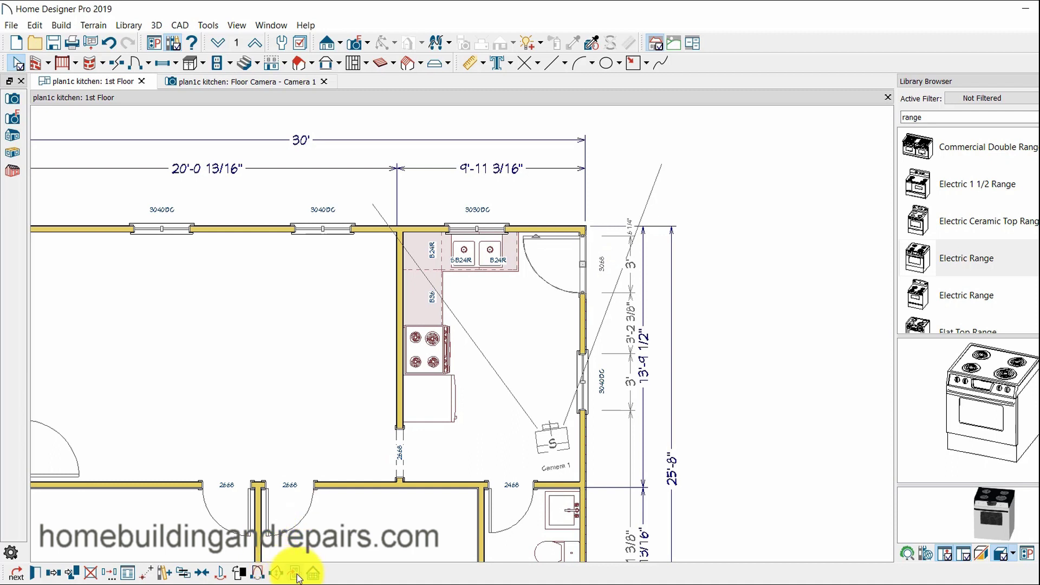
pyautogui.click(283, 83)
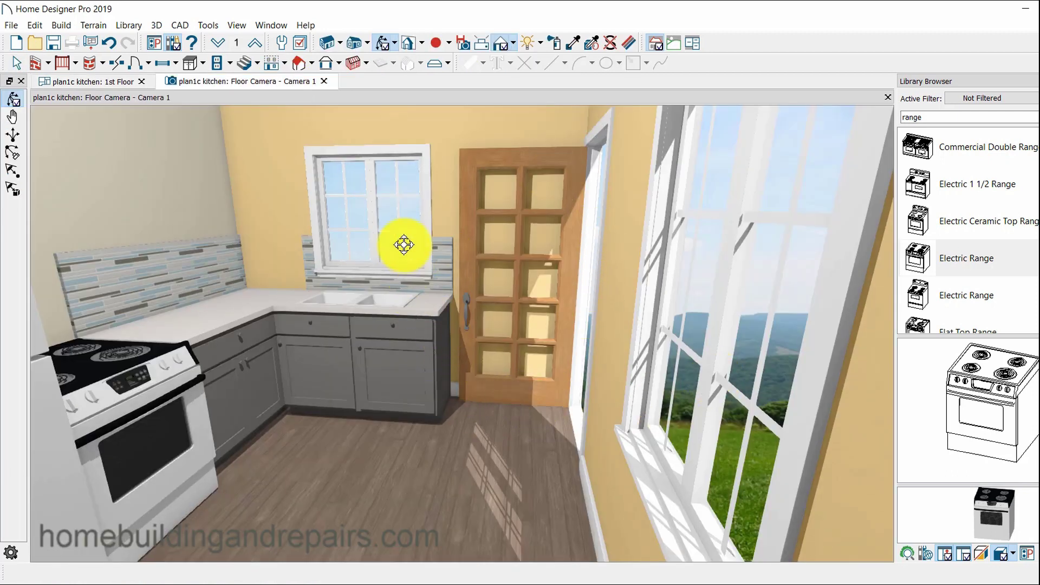
pyautogui.press('space')
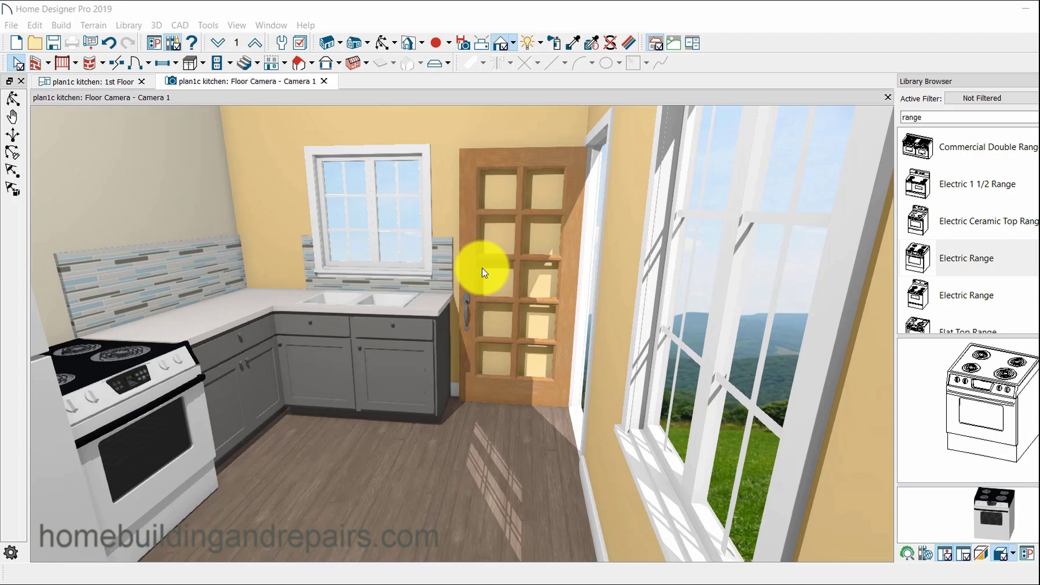
# - Return to the floor plan and place three wall cabinets: one in the corner, one toward the range, and one beside the sink window
pyautogui.click(105, 80)
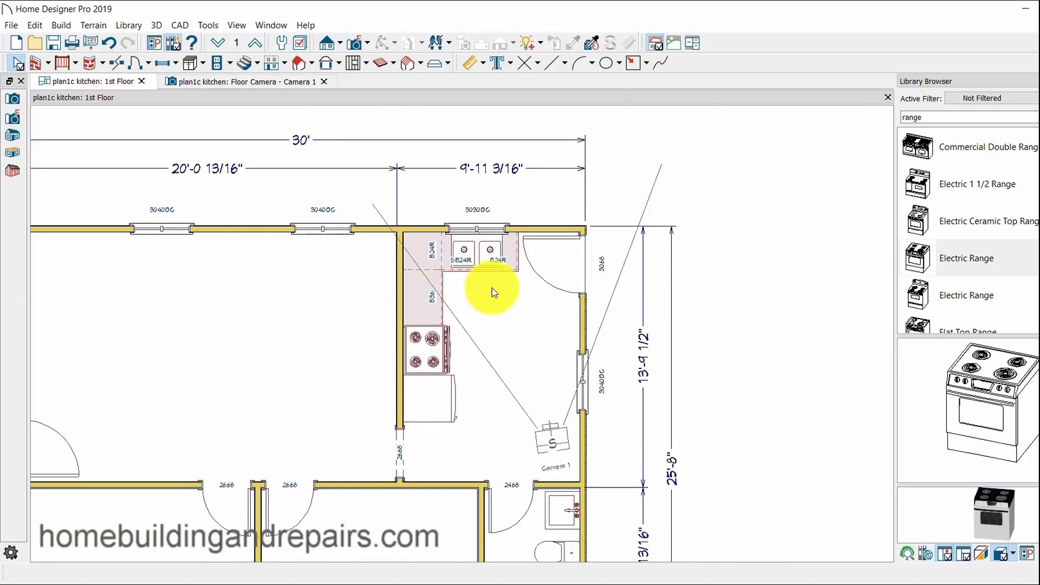
pyautogui.click(202, 63)
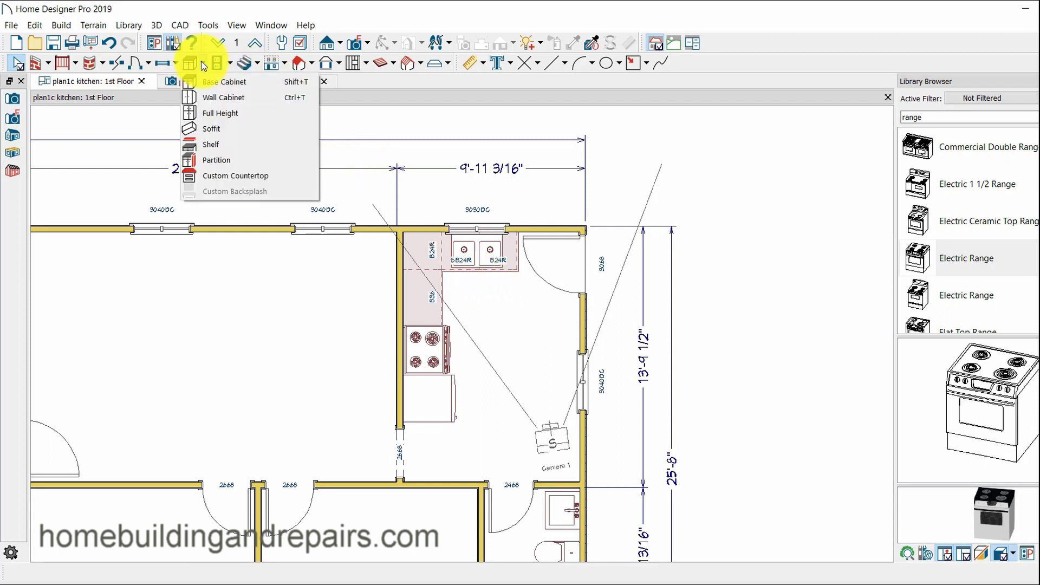
pyautogui.click(217, 98)
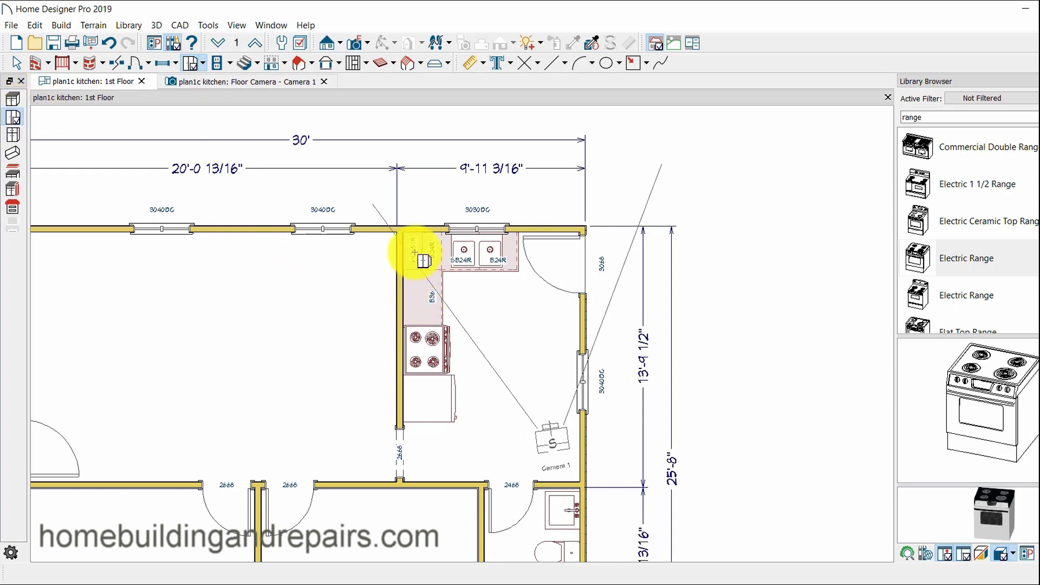
pyautogui.click(424, 262)
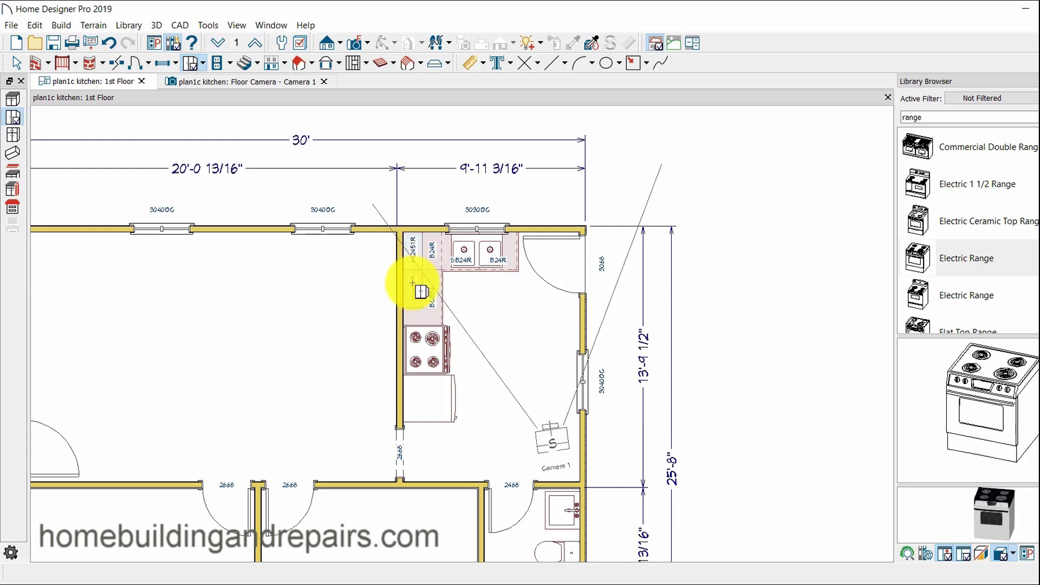
pyautogui.click(423, 290)
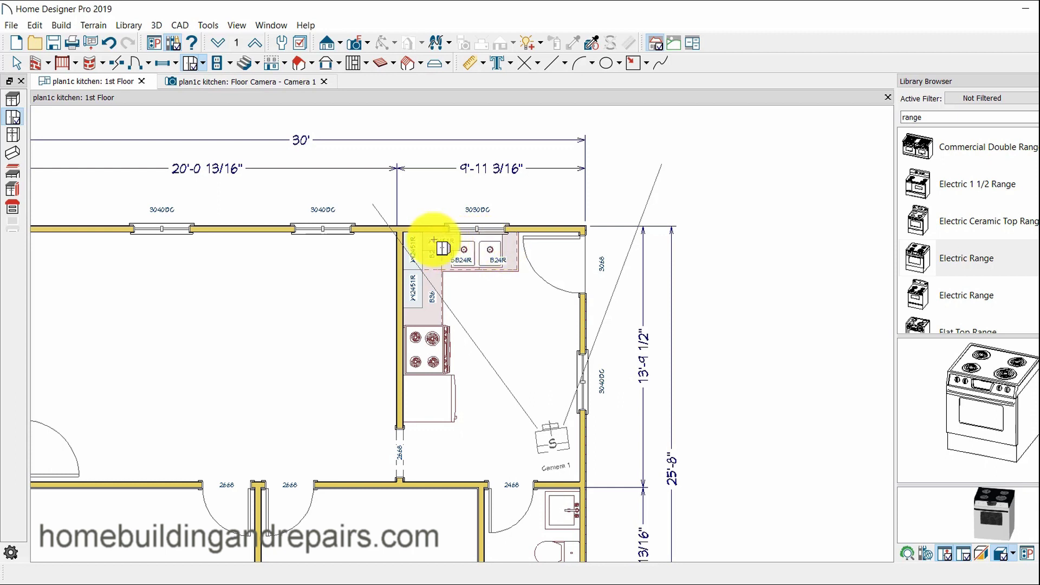
pyautogui.click(442, 249)
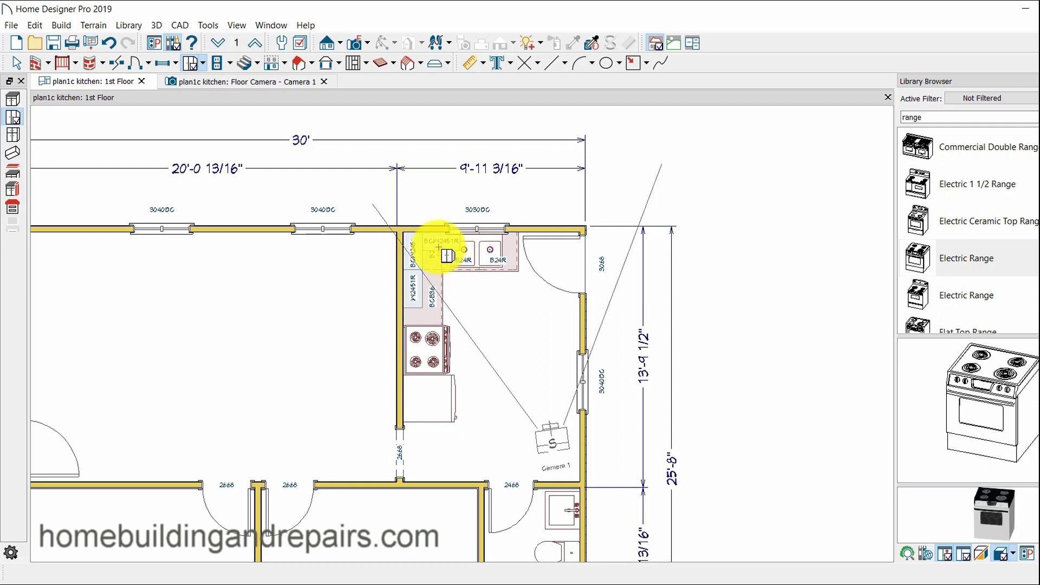
# - Narrow the wall cabinet beside the sink window to 12 inches wide so it clears the window
pyautogui.scroll(4, 442, 247)
pyautogui.scroll(2, 439, 247)
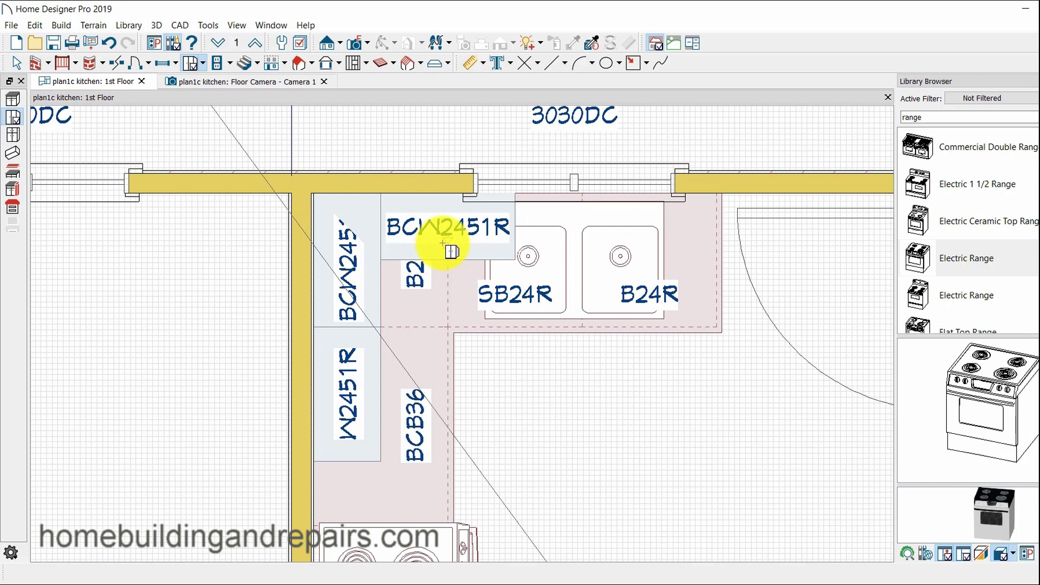
pyautogui.click(17, 64)
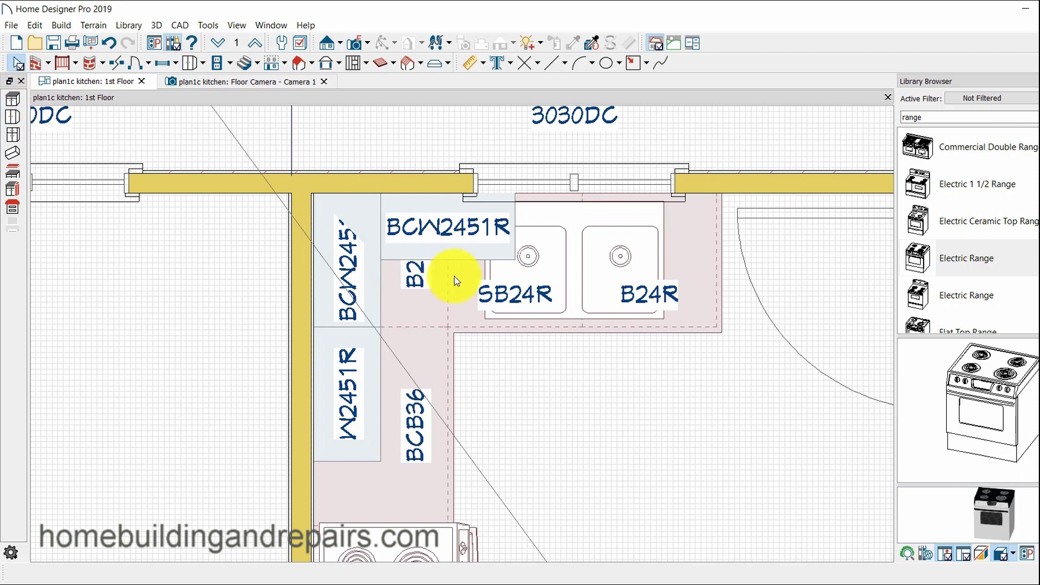
pyautogui.click(485, 246)
pyautogui.moveTo(516, 227); pyautogui.dragTo(448, 221)
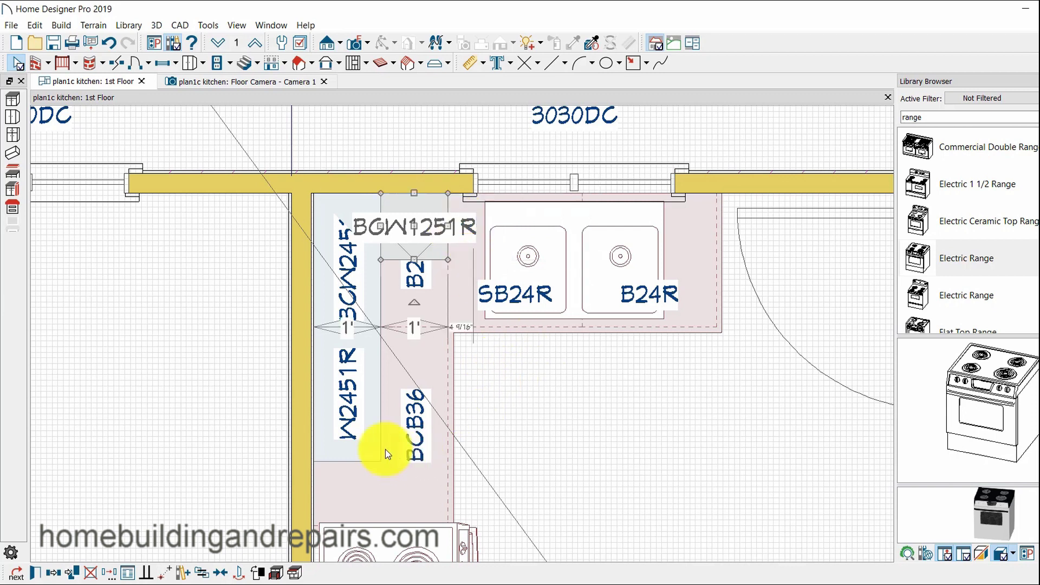
# - Widen the wall cabinet nearest the range to 30 inches and move it along the wall toward the range
pyautogui.click(368, 447)
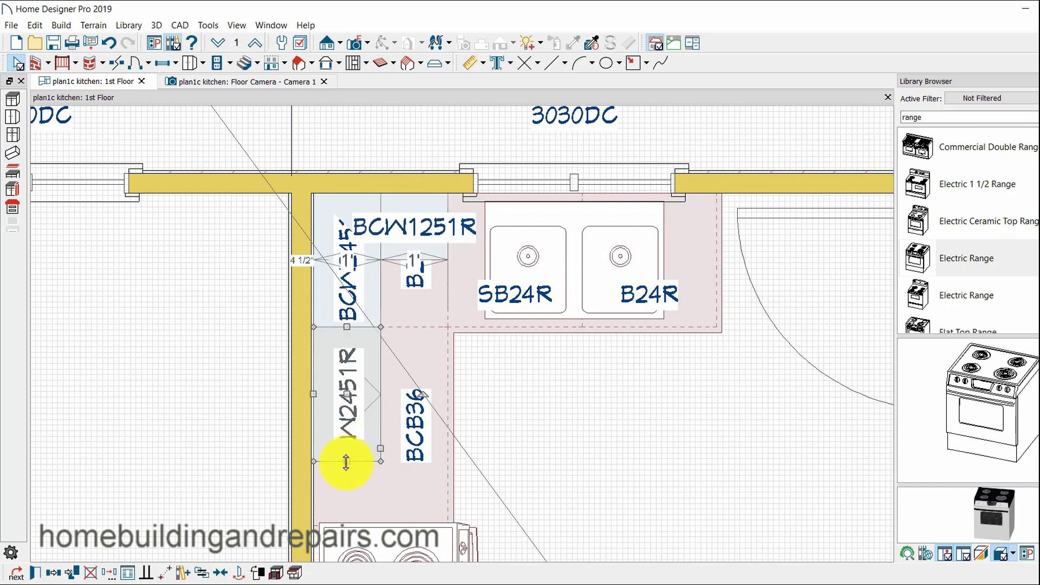
pyautogui.moveTo(346, 462); pyautogui.dragTo(345, 496)
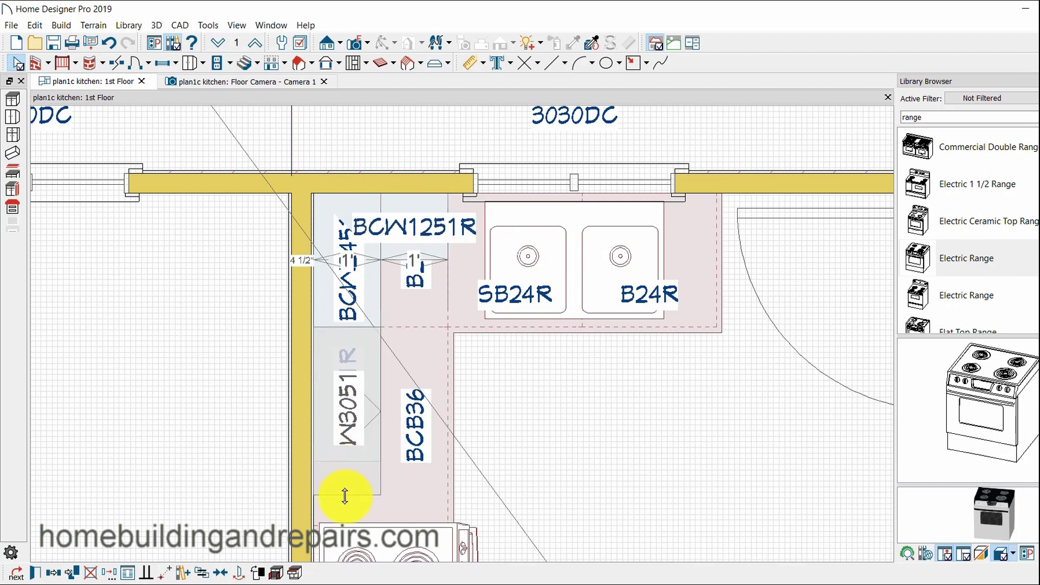
pyautogui.press('Escape')
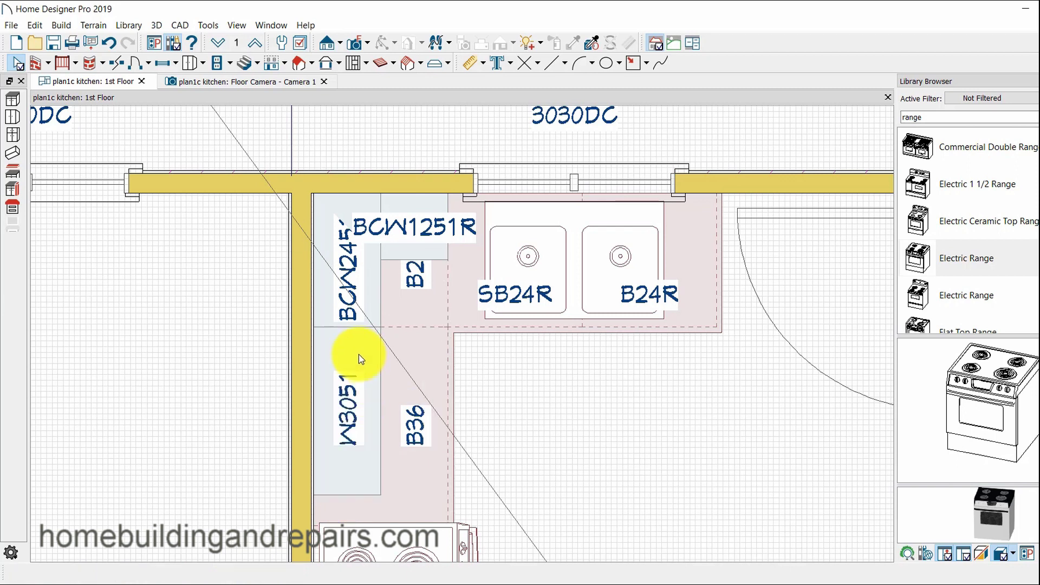
pyautogui.click(360, 389)
pyautogui.moveTo(343, 414); pyautogui.dragTo(345, 434)
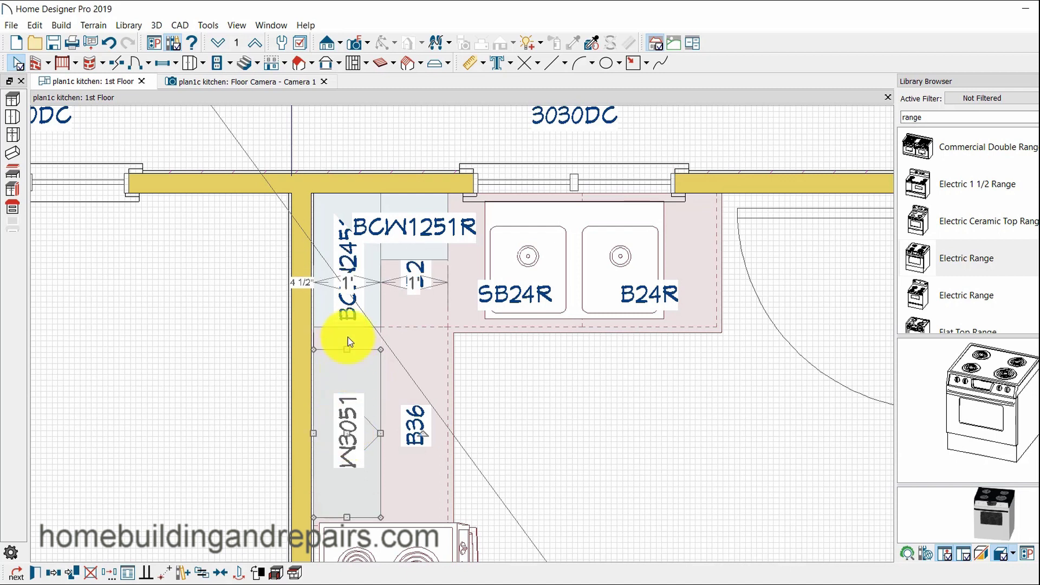
# - Stretch the corner wall cabinet to about 28 inches wide to meet its neighbor, and check the cabinets in the camera view
pyautogui.click(360, 325)
pyautogui.moveTo(355, 330); pyautogui.dragTo(352, 349)
pyautogui.click(562, 430)
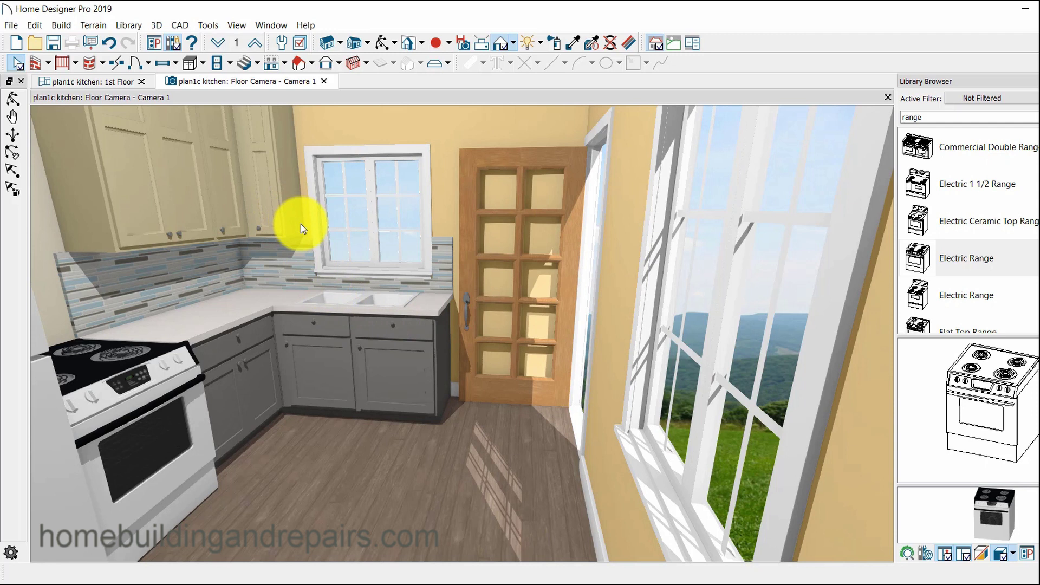
# - Widen the wall cabinet beside the sink window to 15 inches in the floor plan and check it in the camera view
pyautogui.click(121, 87)
pyautogui.click(437, 254)
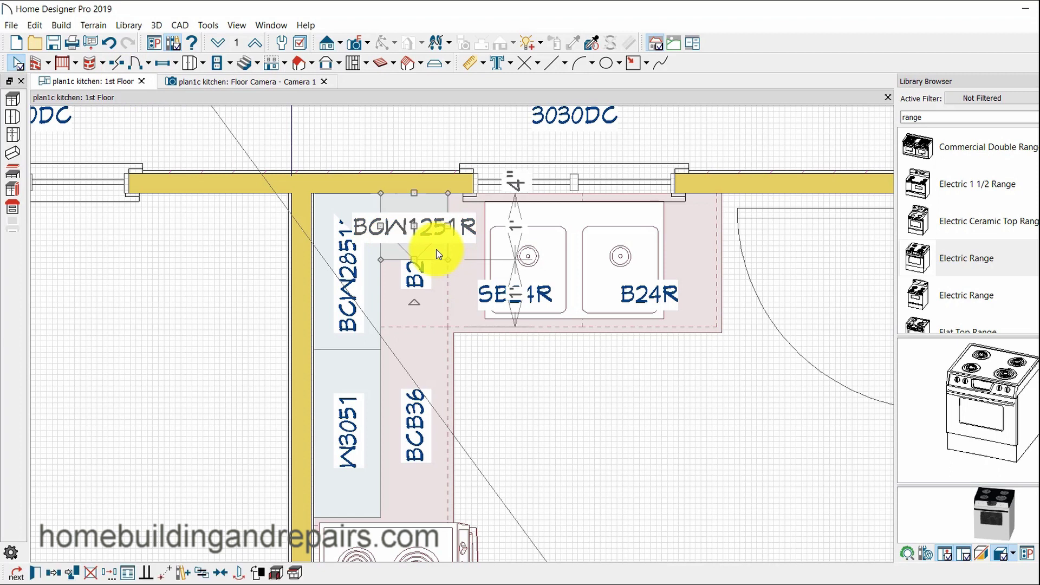
pyautogui.moveTo(447, 226); pyautogui.dragTo(459, 224)
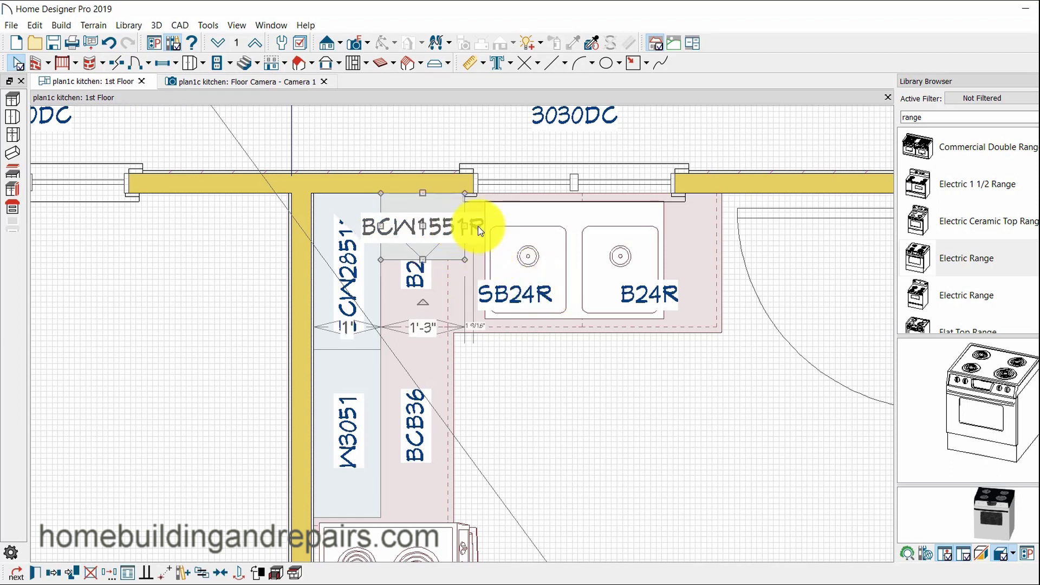
pyautogui.click(249, 83)
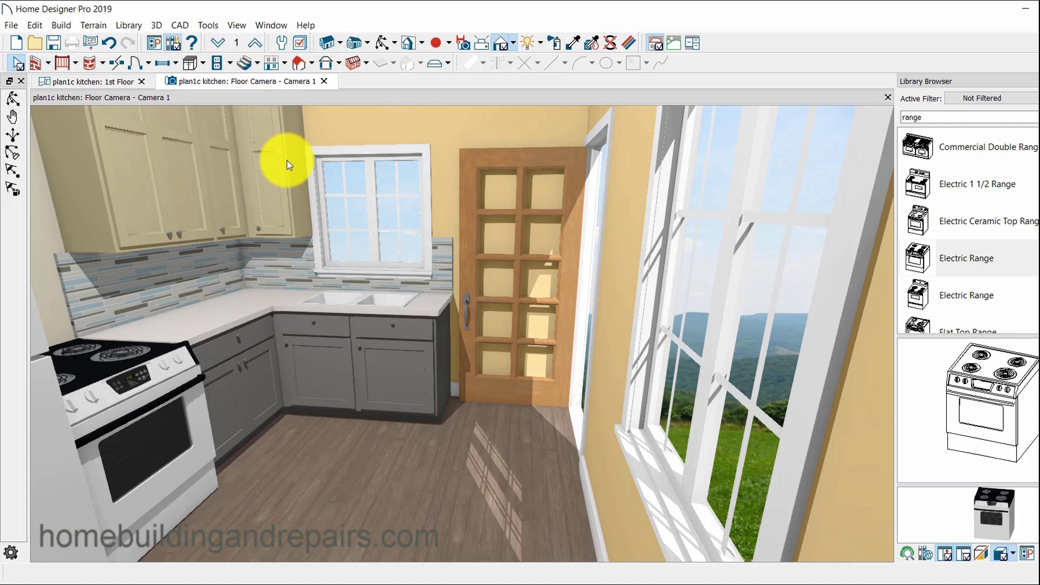
# - Set the width of the wall cabinet beside the window to 14 inches and inspect the cabinets from the camera view
pyautogui.click(275, 180)
pyautogui.doubleClick(275, 181)
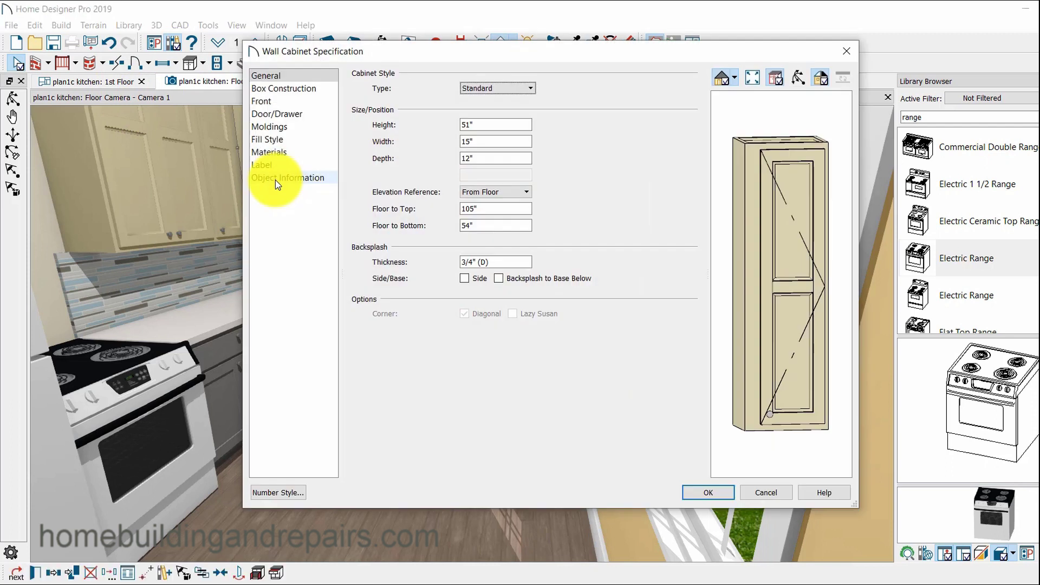
pyautogui.click(470, 142)
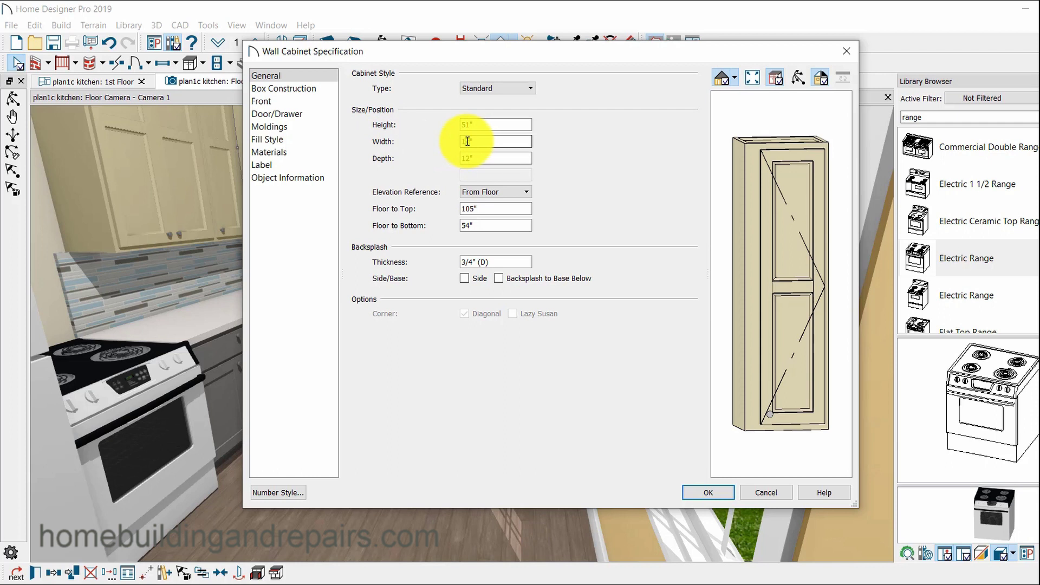
pyautogui.click(710, 492)
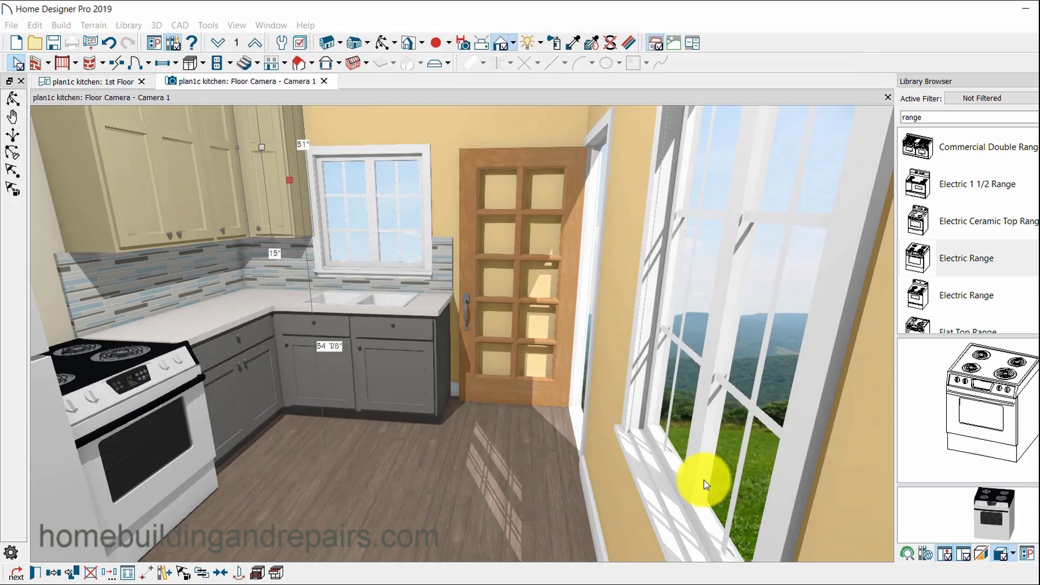
pyautogui.click(317, 241)
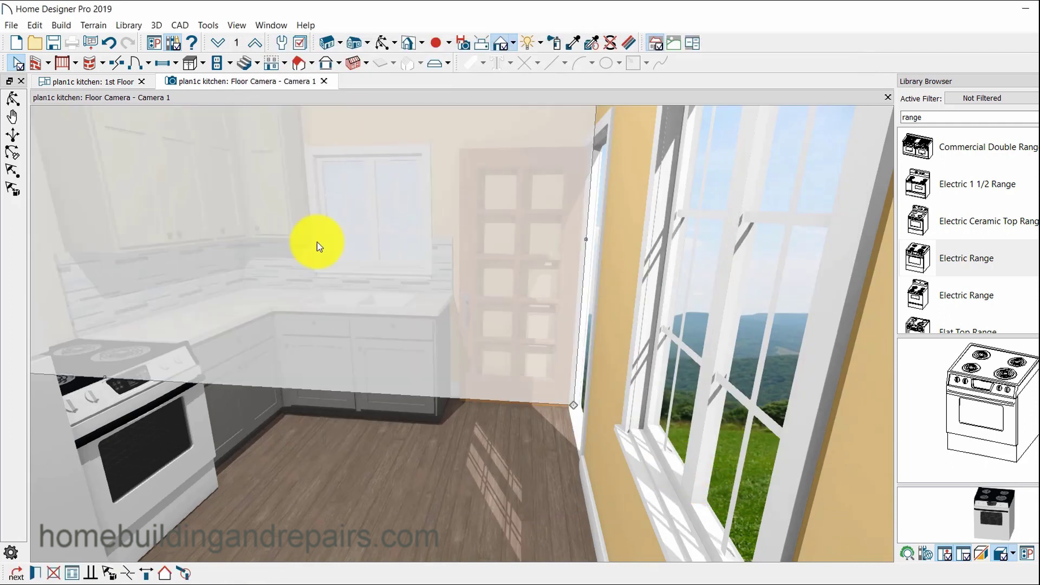
pyautogui.press('Escape')
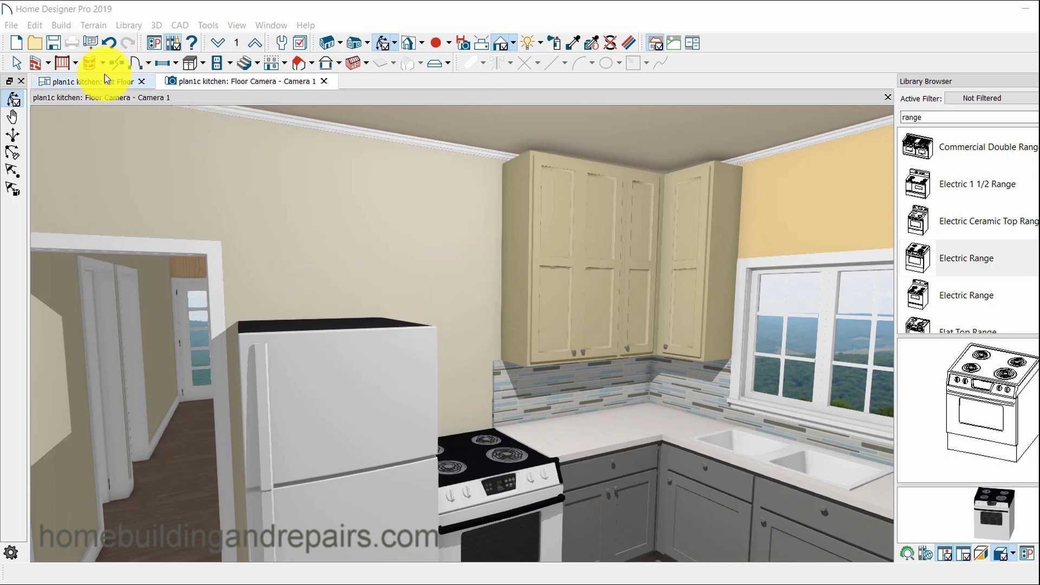
# - Return to the floor plan and place one wall cabinet above the range and another above the refrigerator
pyautogui.click(54, 82)
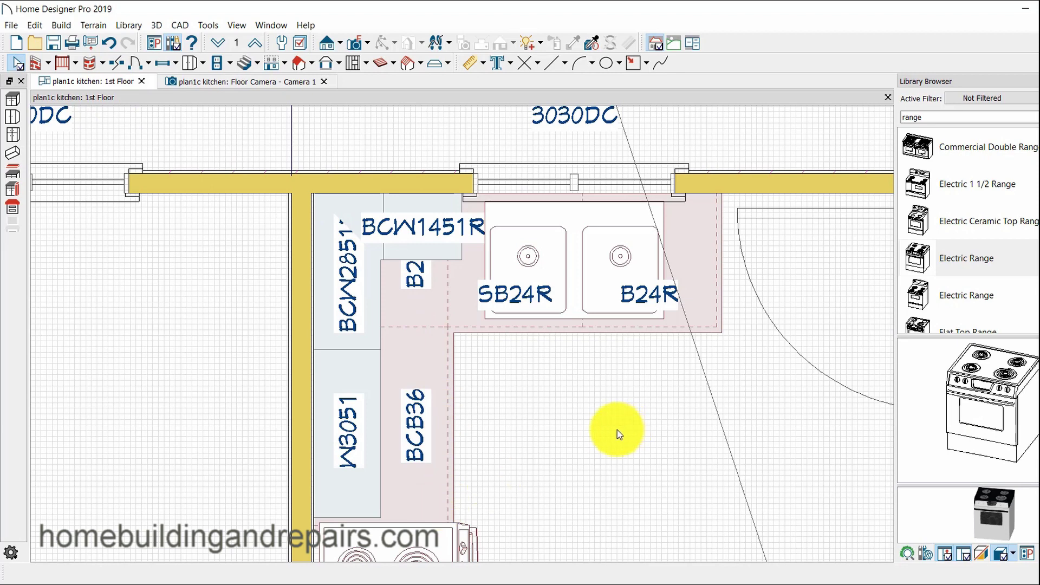
pyautogui.scroll(-2, 607, 440)
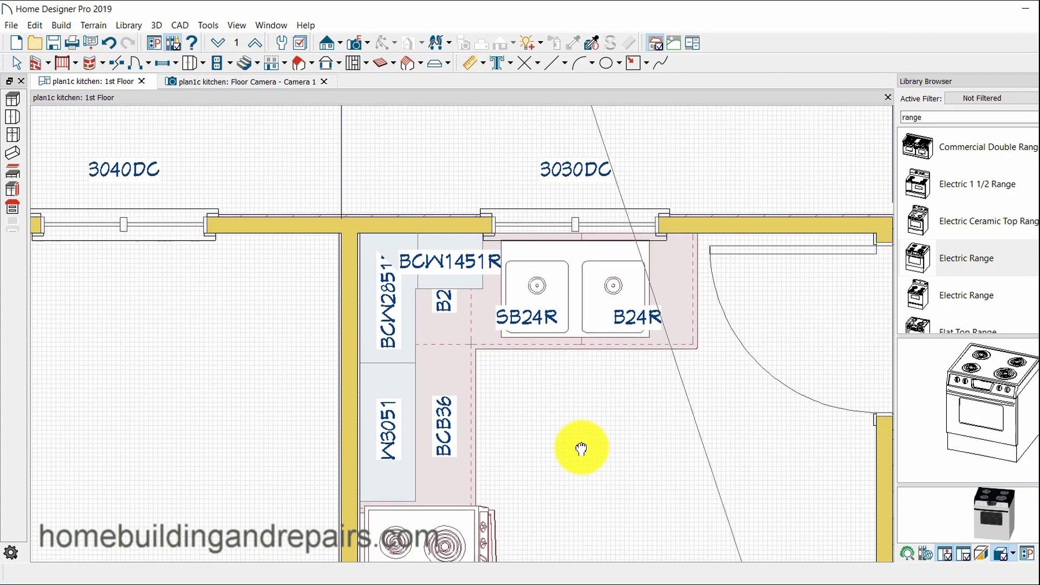
pyautogui.moveTo(580, 448); pyautogui.dragTo(568, 299, button='middle')
pyautogui.scroll(-3, 573, 351)
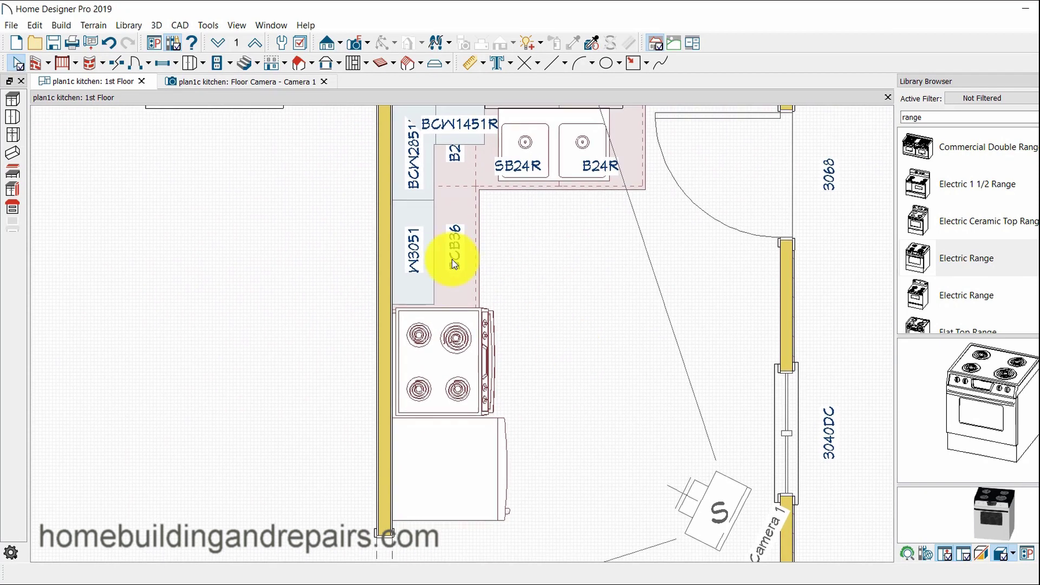
pyautogui.click(13, 117)
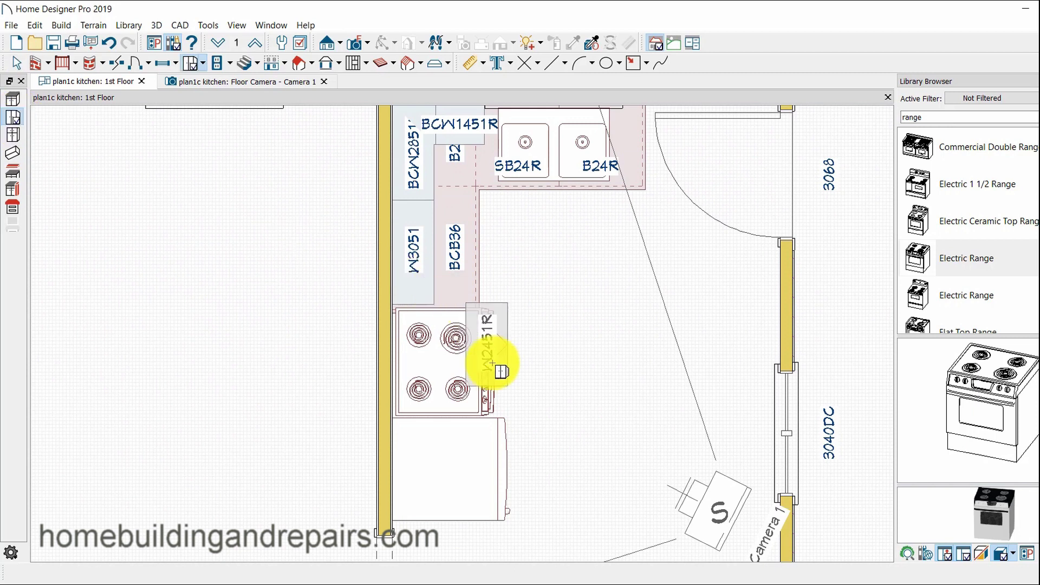
pyautogui.click(411, 358)
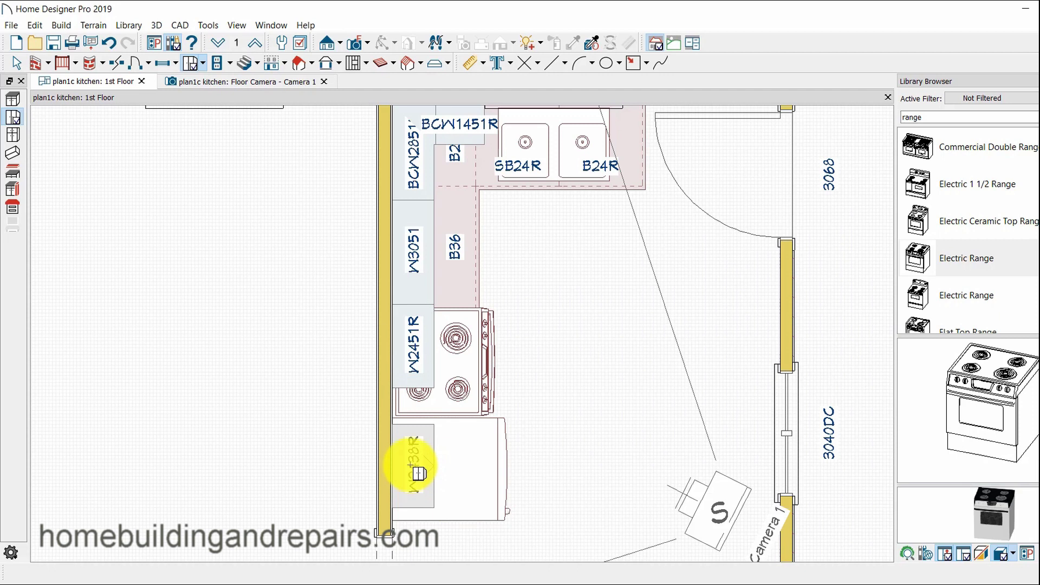
pyautogui.click(410, 465)
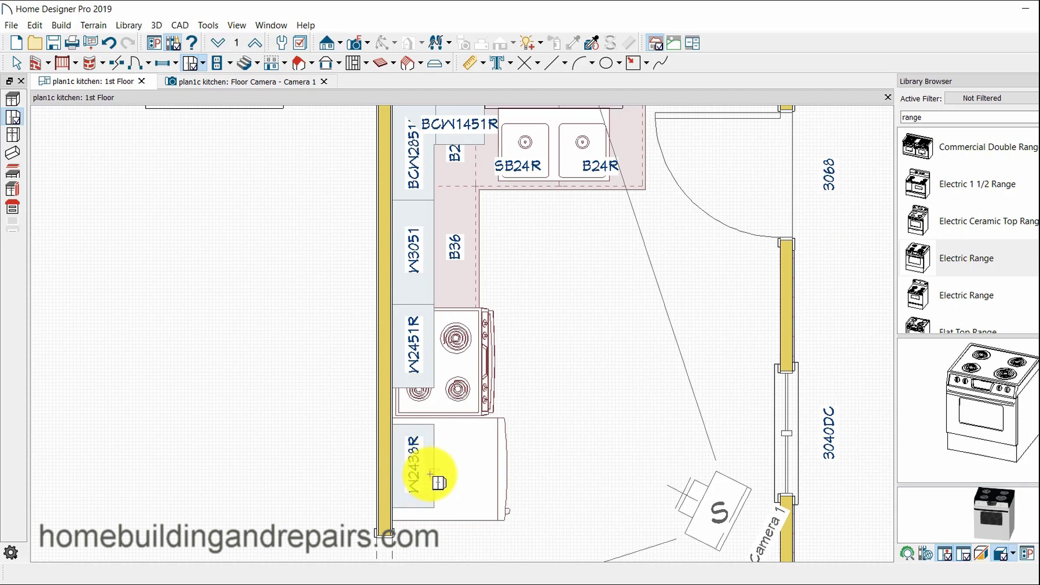
pyautogui.press('space')
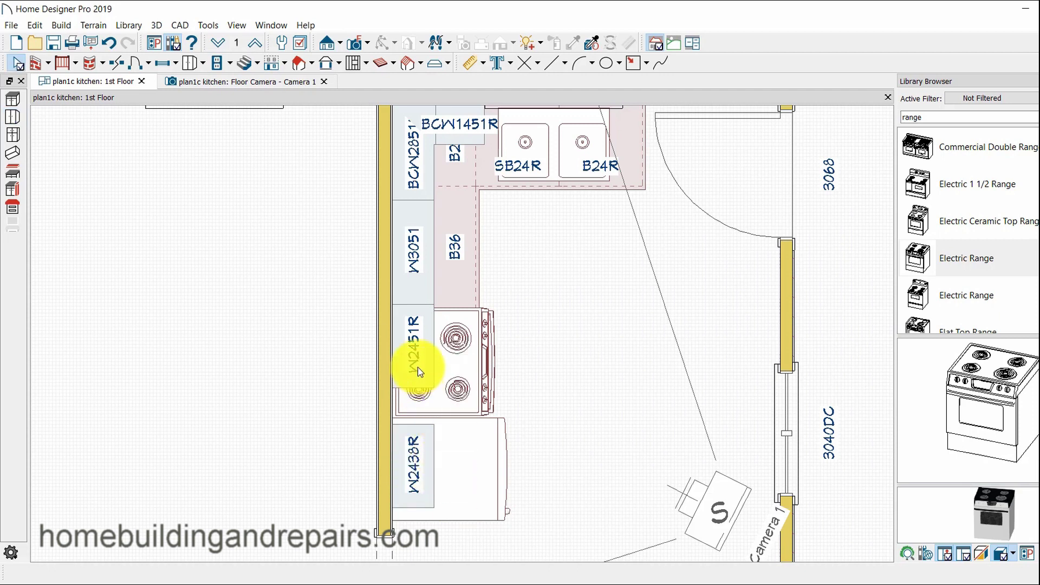
# - Set the width of the wall cabinet above the range to 32 inches
pyautogui.doubleClick(426, 352)
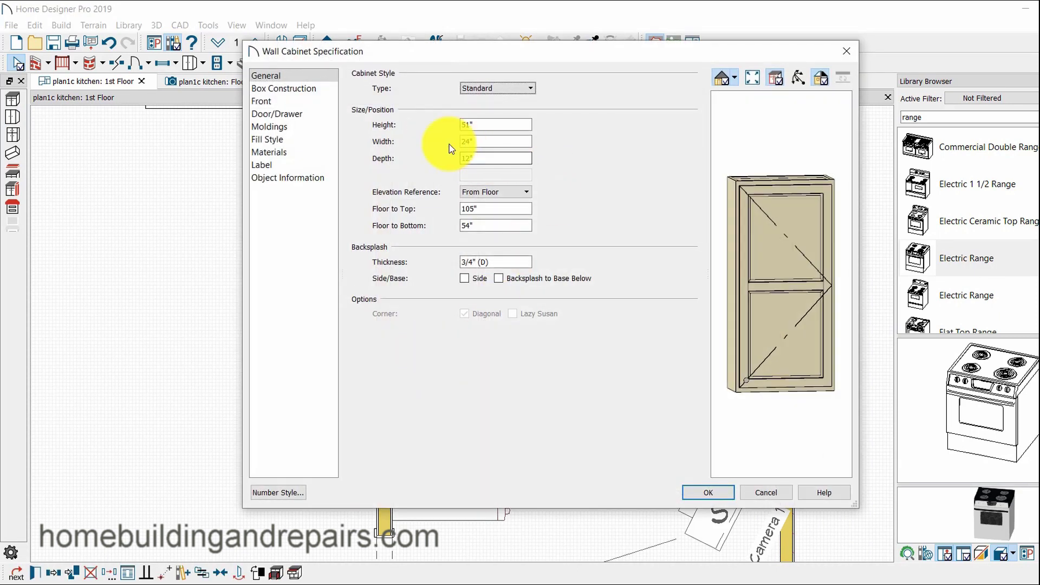
pyautogui.click(471, 140)
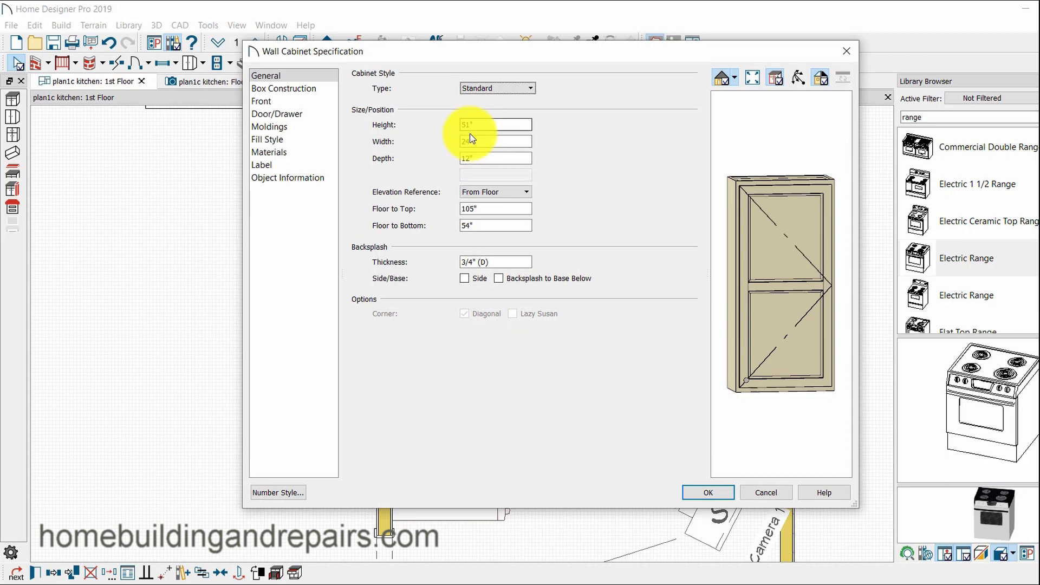
pyautogui.moveTo(471, 141); pyautogui.dragTo(460, 141)
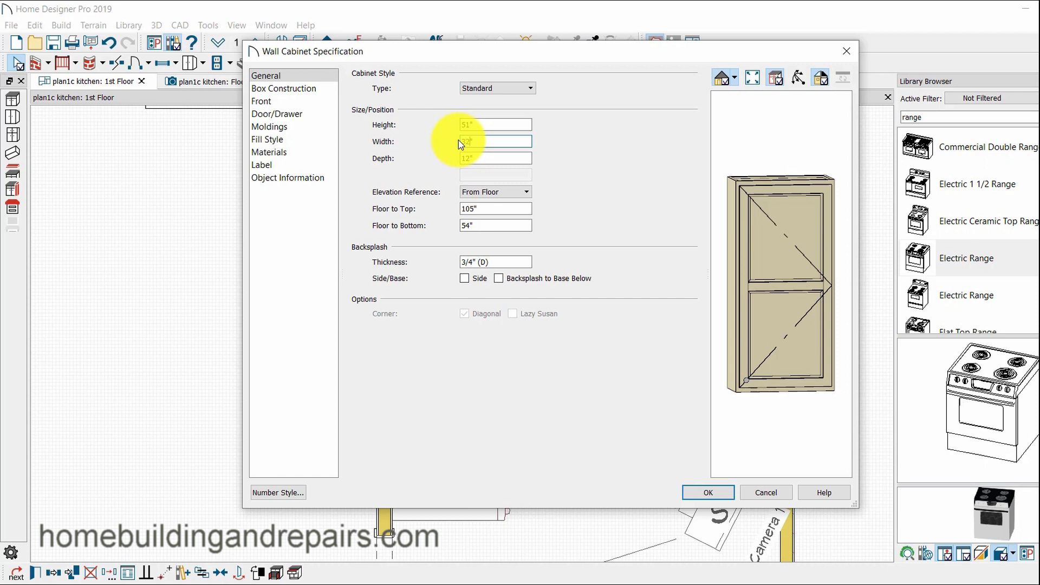
pyautogui.press('Return')
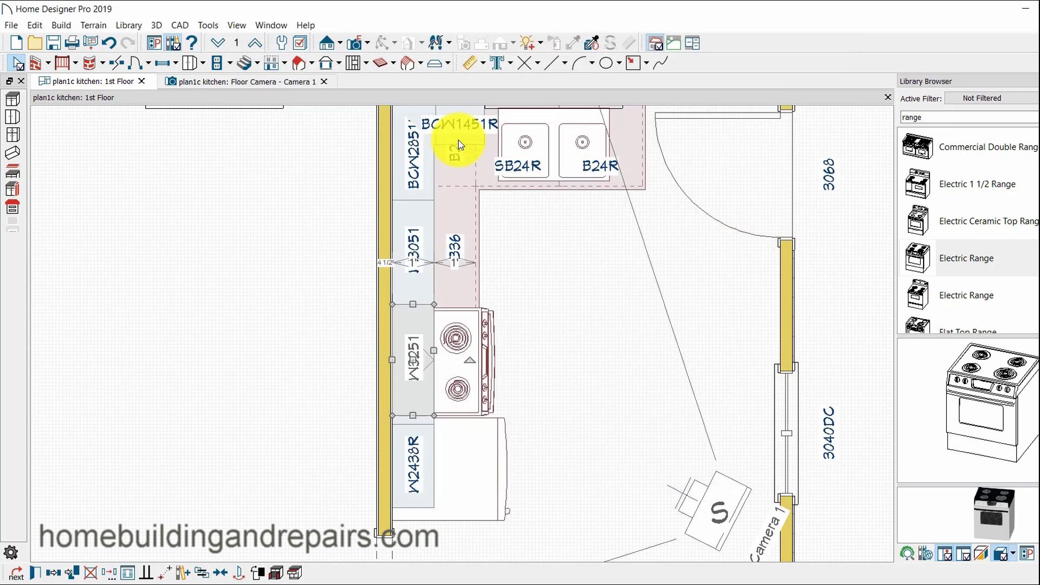
pyautogui.click(517, 436)
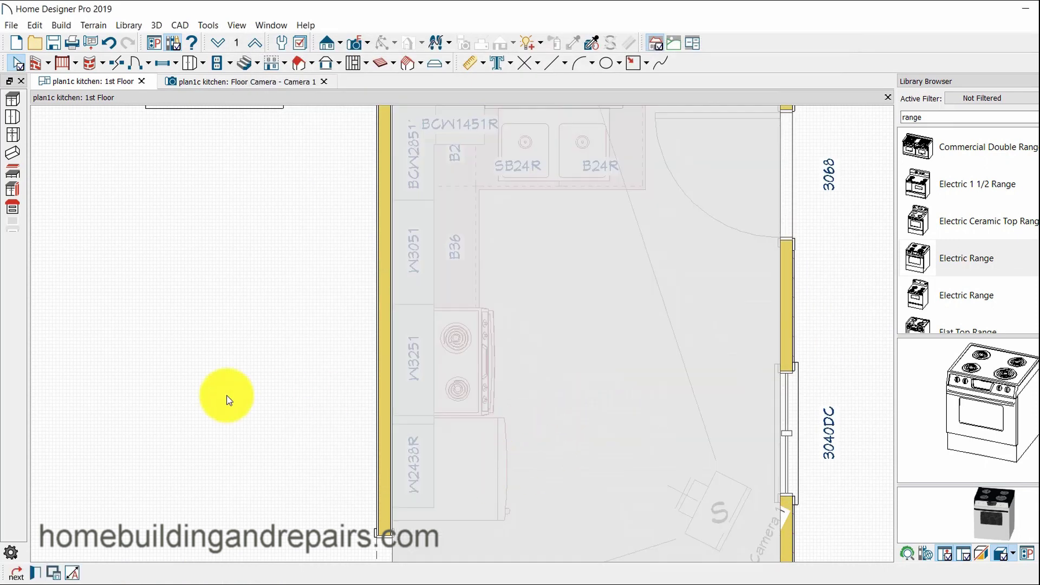
# - Pull the wall cabinet above the refrigerator out in front of it, delete it, and undo the deletion
pyautogui.click(432, 449)
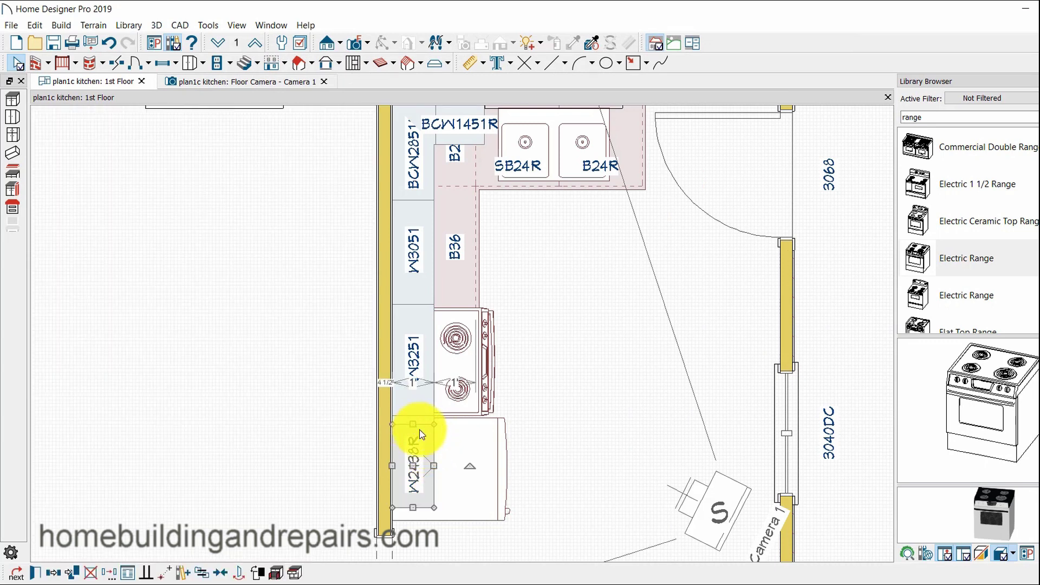
pyautogui.moveTo(426, 440); pyautogui.dragTo(535, 483)
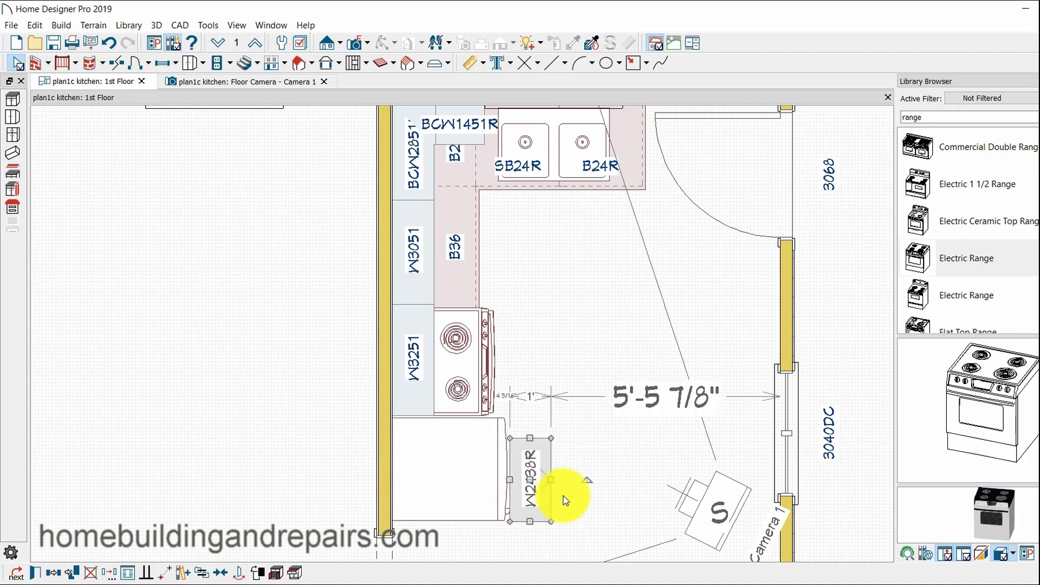
pyautogui.press('Delete')
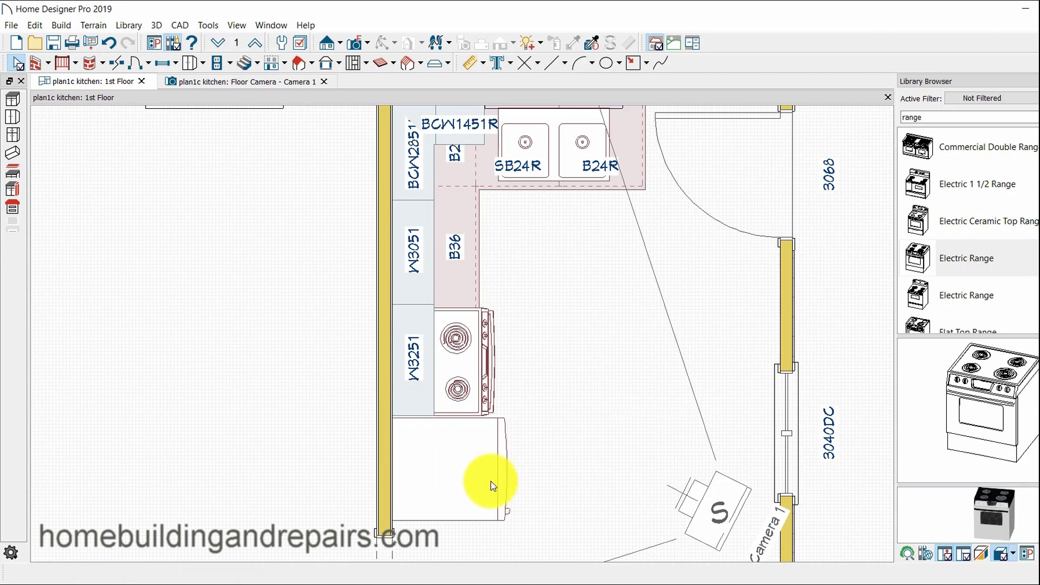
pyautogui.hotkey('ctrl', 'z')
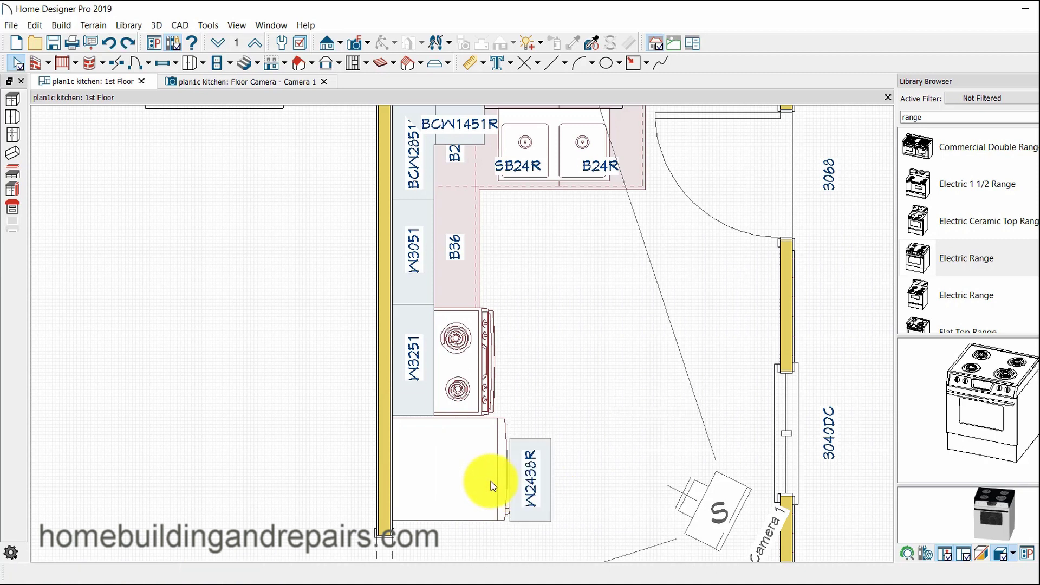
# - Fit the wall cabinet back against the wall above the refrigerator at 30 1/2 inches wide and set its depth to 24 inches
pyautogui.click(533, 475)
pyautogui.moveTo(529, 479); pyautogui.dragTo(415, 418)
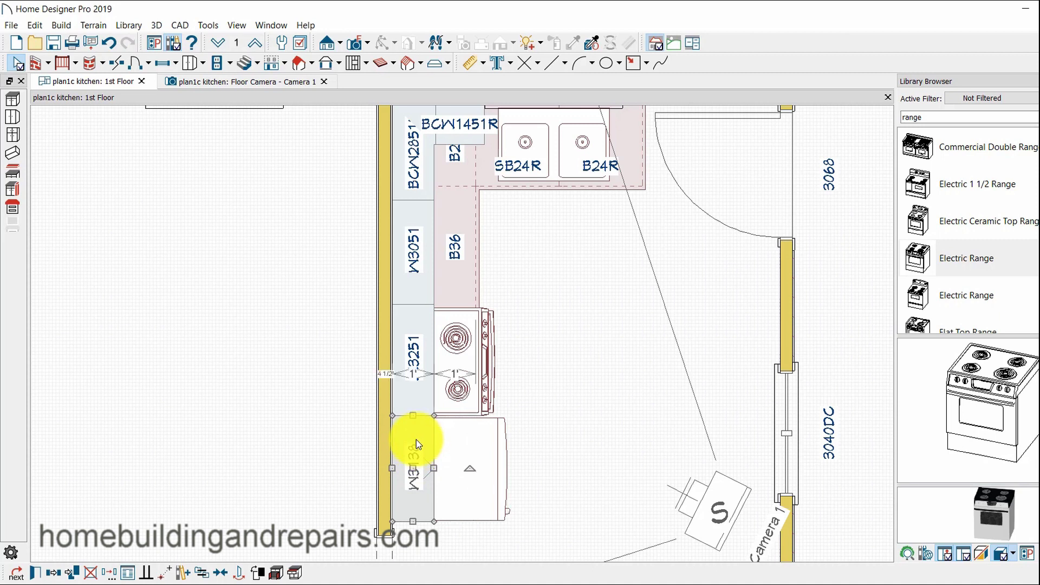
pyautogui.doubleClick(416, 440)
pyautogui.click(469, 158)
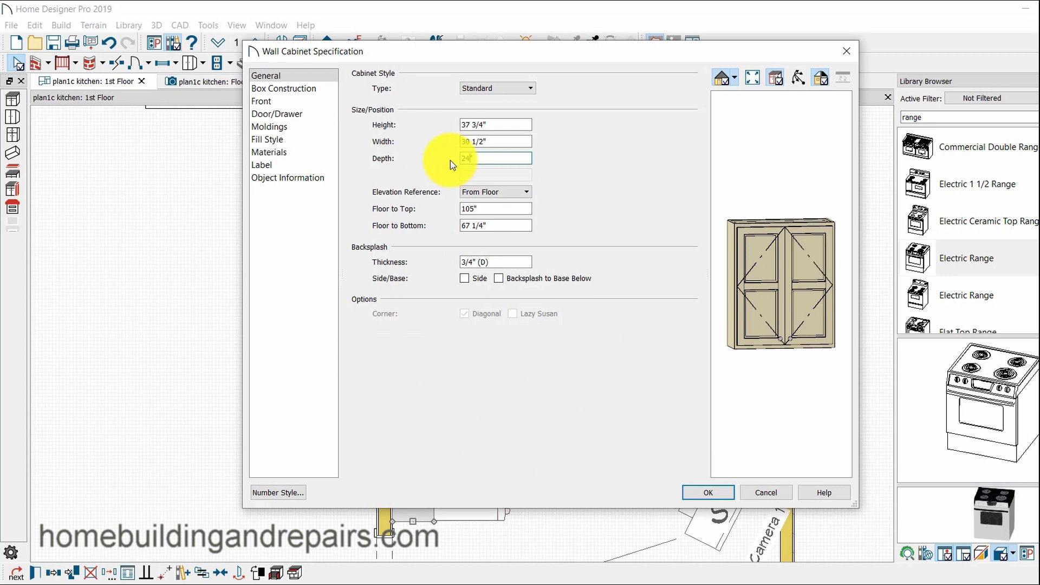
pyautogui.click(720, 492)
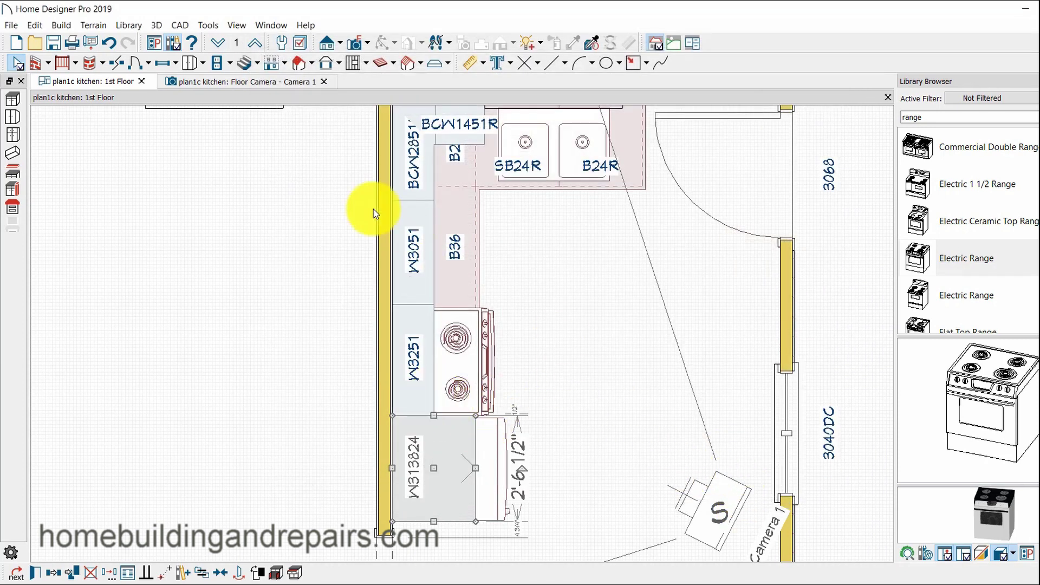
# - Inspect the cabinets in the camera view and set the height of the wall cabinet above the range to 30 inches
pyautogui.click(249, 84)
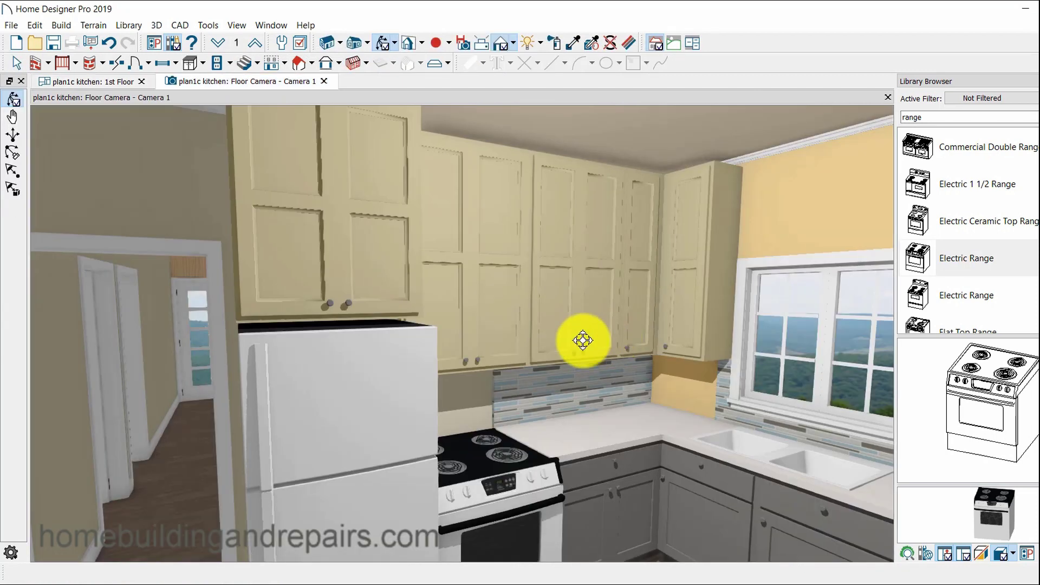
pyautogui.moveTo(513, 429); pyautogui.dragTo(552, 367)
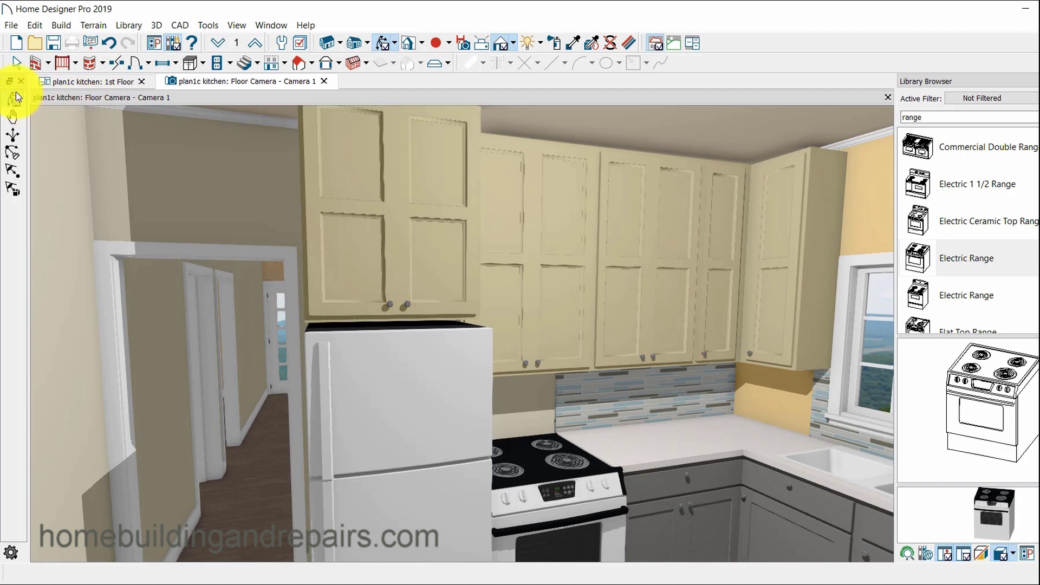
pyautogui.click(18, 68)
pyautogui.doubleClick(529, 318)
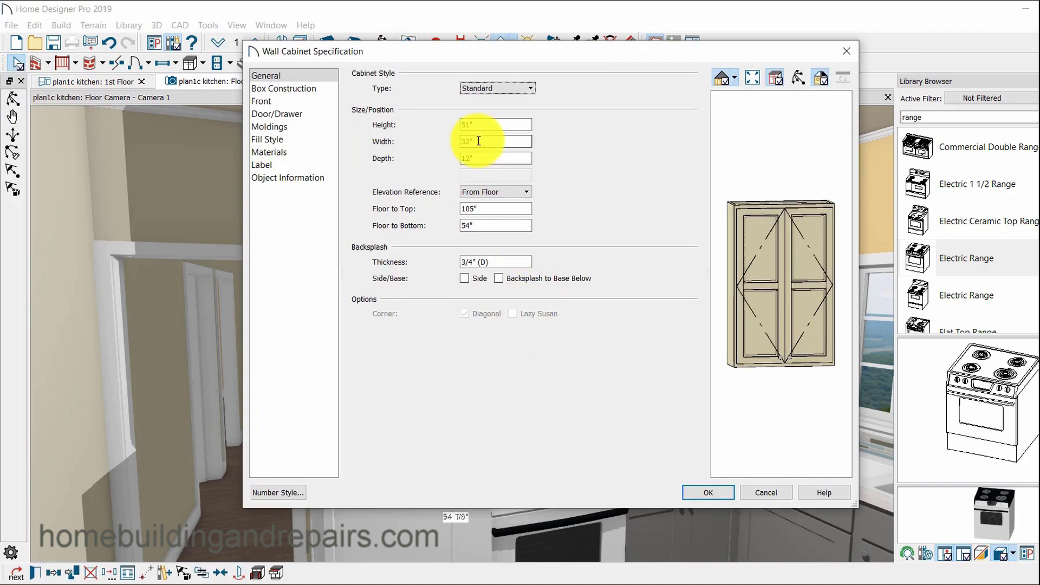
pyautogui.click(469, 125)
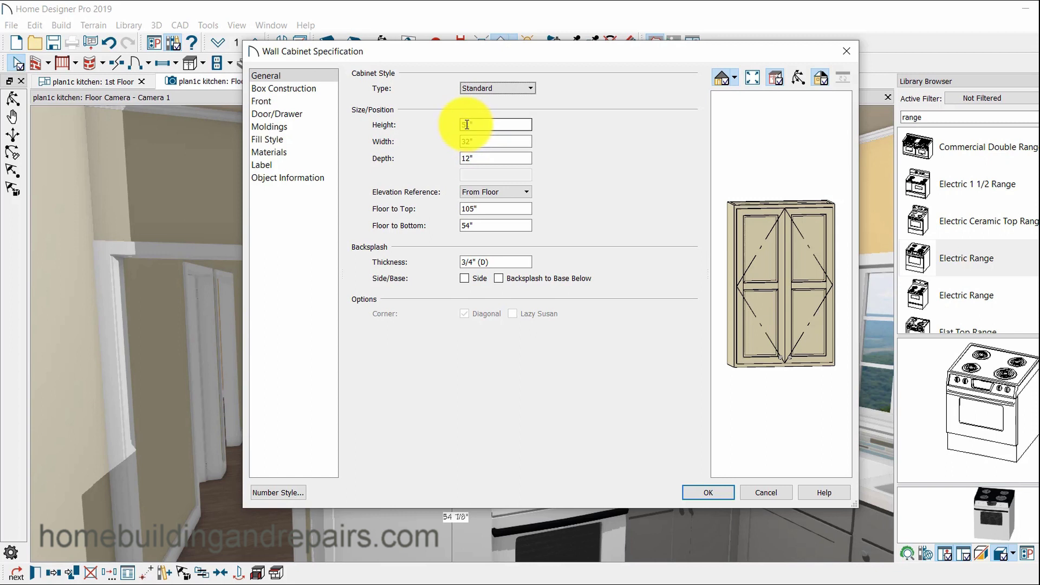
pyautogui.doubleClick(465, 126)
pyautogui.write('30')
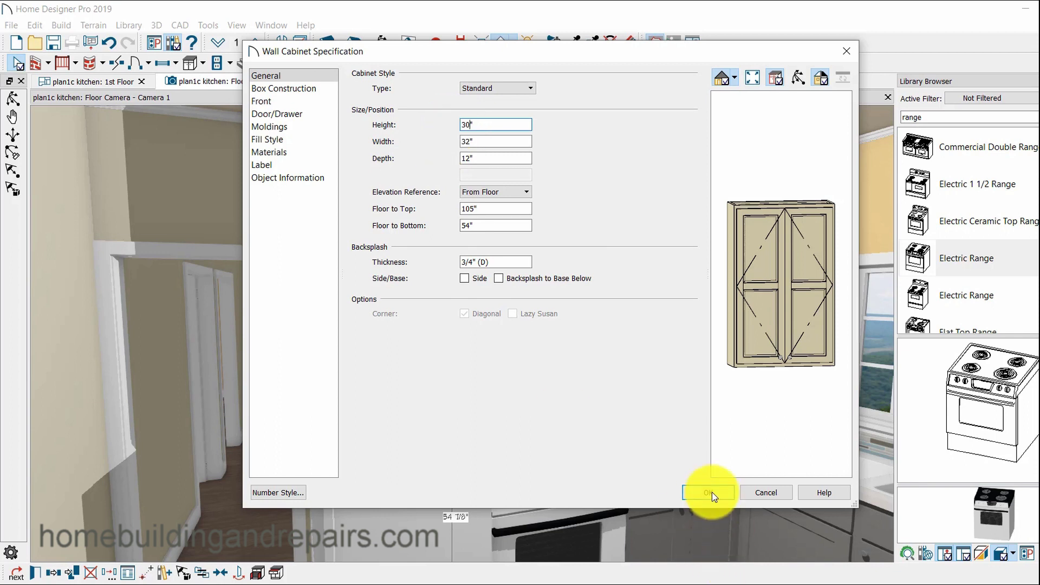
pyautogui.click(708, 492)
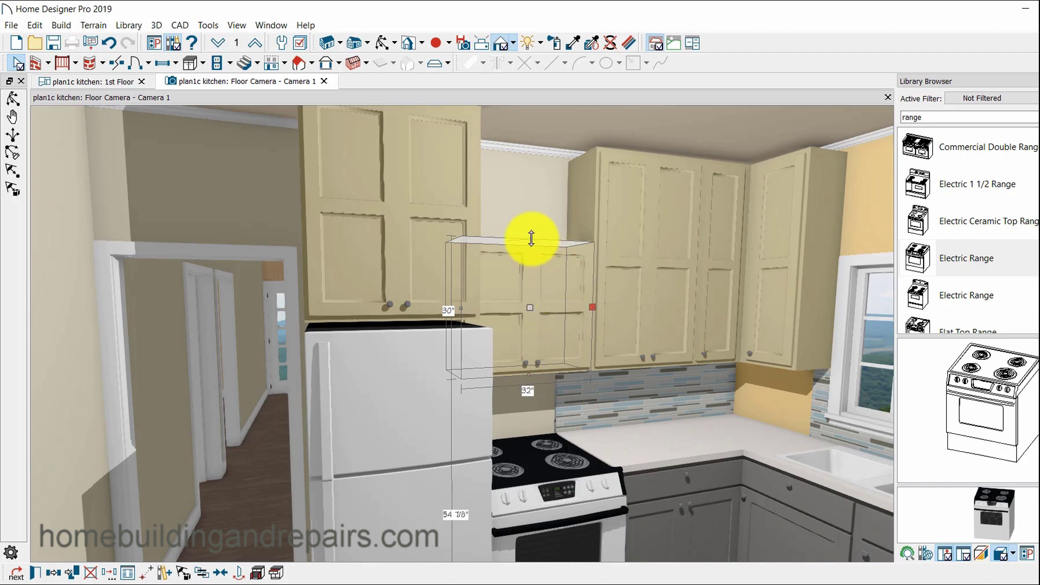
# - Raise the shortened cabinet above the range until its top lines up with the neighboring wall cabinets, about 75 7/8 inches above the floor
pyautogui.moveTo(531, 311); pyautogui.dragTo(533, 215)
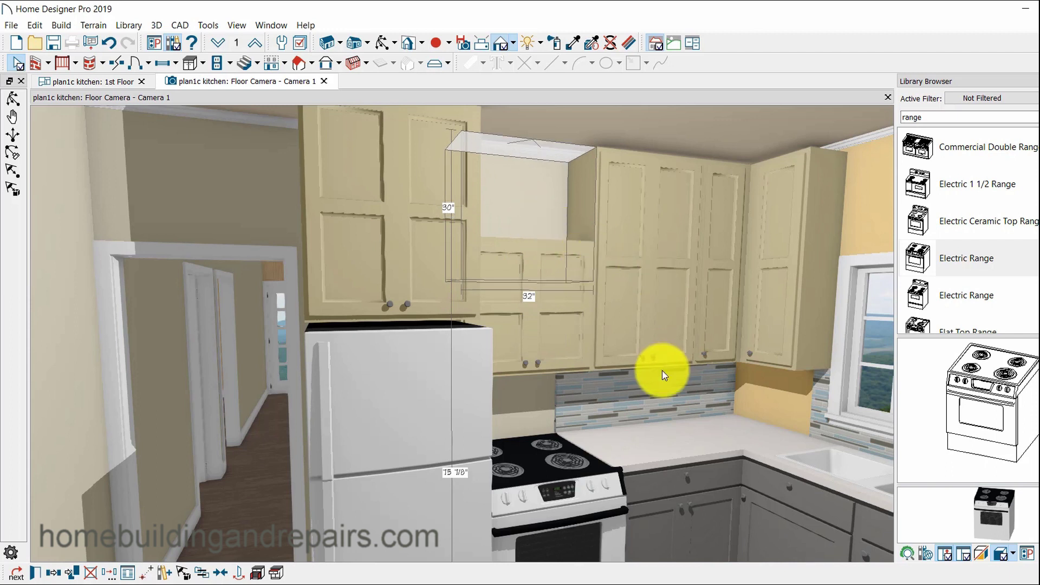
pyautogui.click(534, 340)
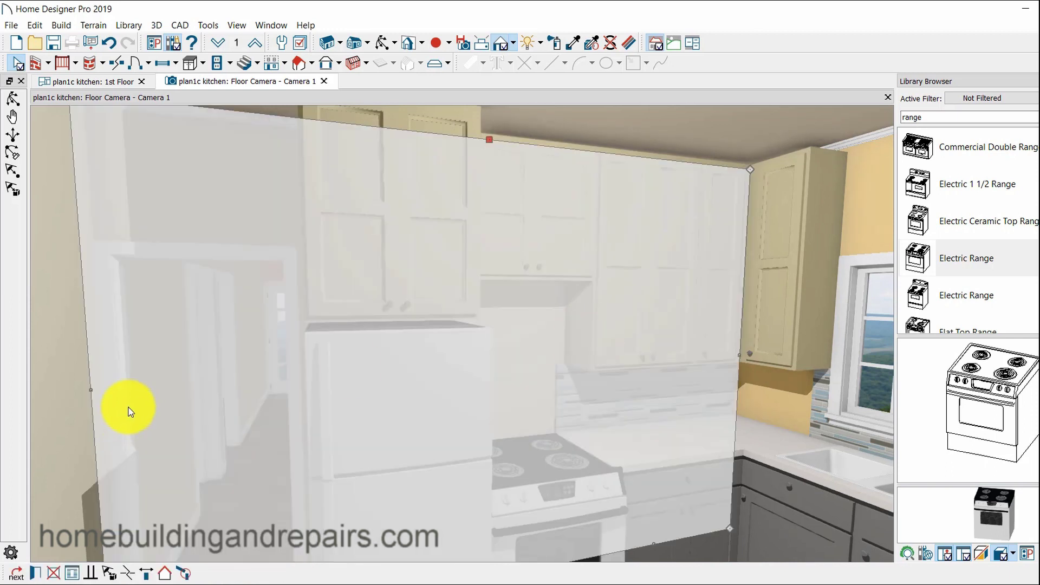
pyautogui.click(80, 427)
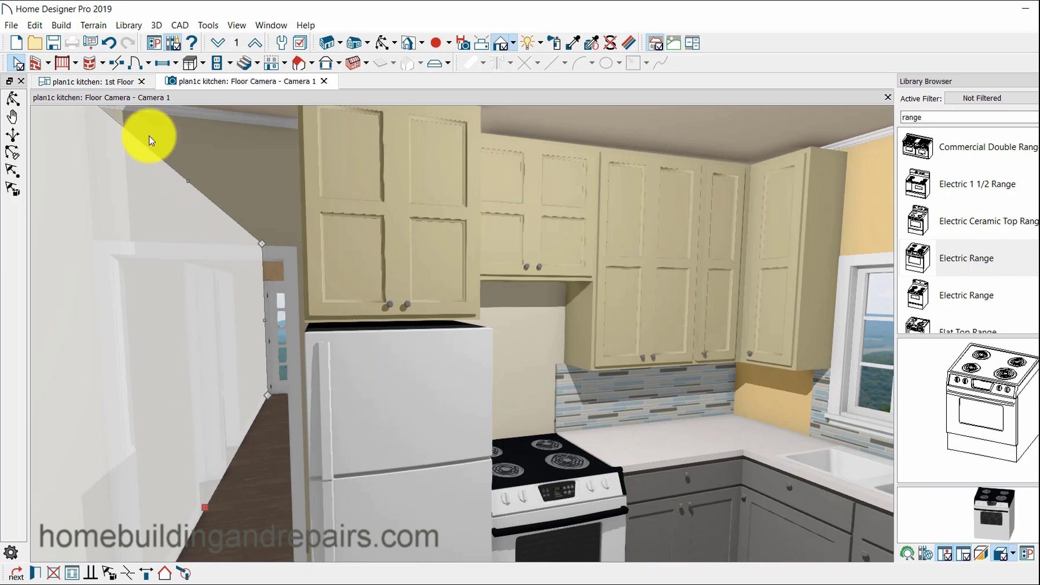
# - Examine the kitchen in the camera view from several angles, from the refrigerator and range cabinets around to the sink window and door
pyautogui.click(115, 80)
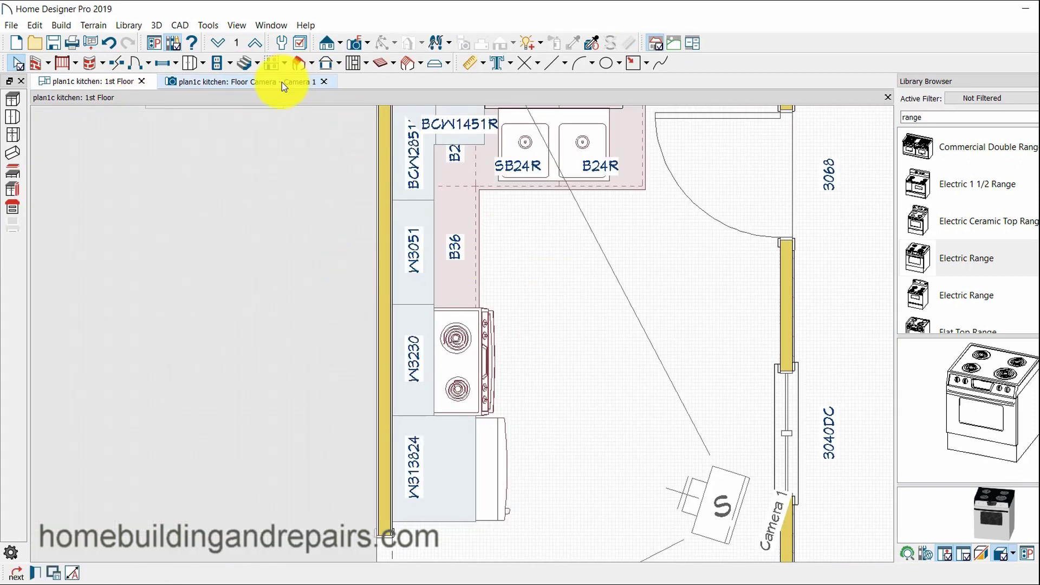
pyautogui.click(282, 82)
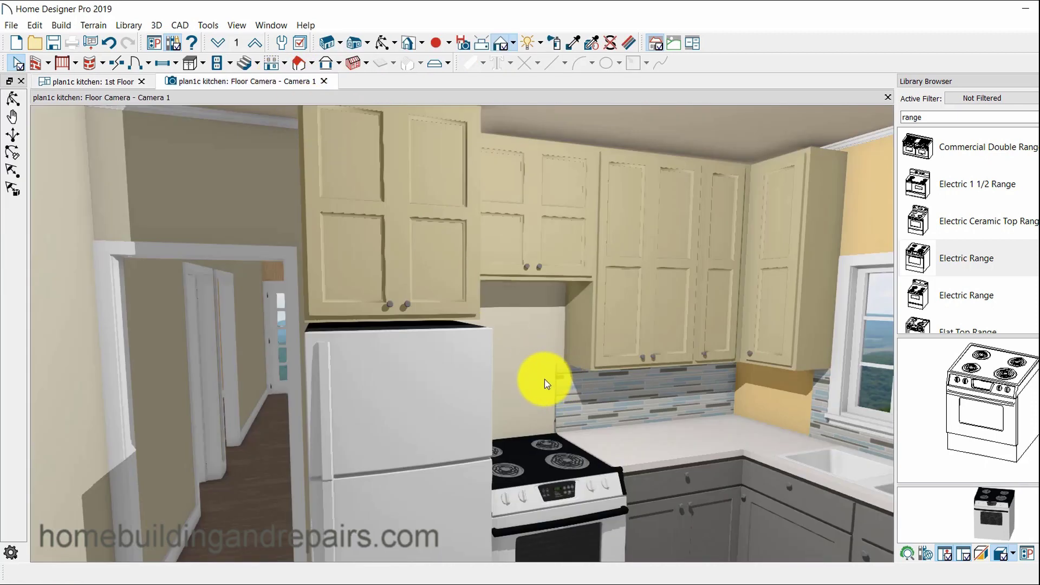
pyautogui.click(13, 98)
pyautogui.moveTo(462, 344); pyautogui.dragTo(515, 343)
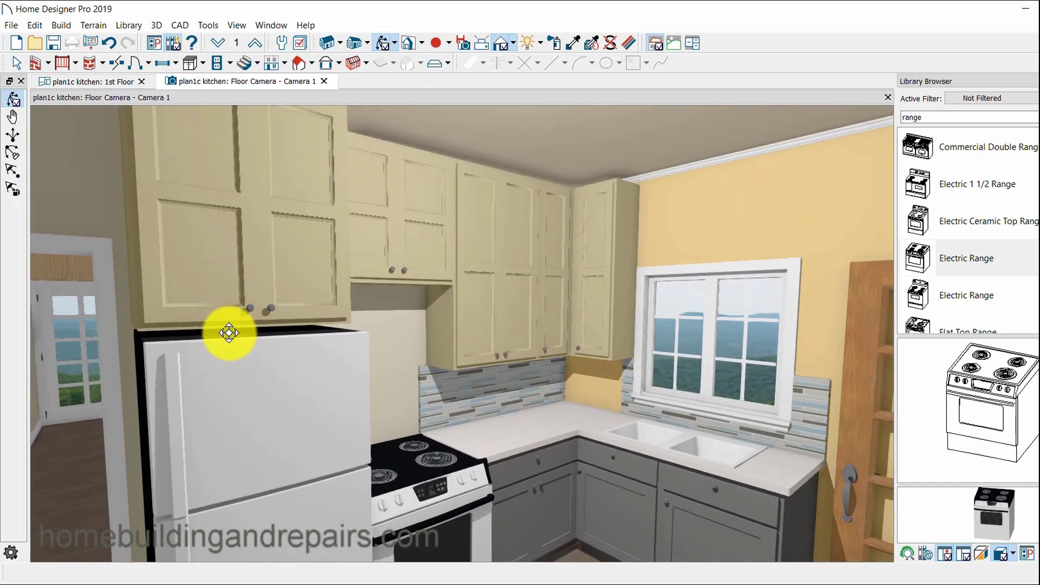
pyautogui.moveTo(234, 342); pyautogui.dragTo(646, 421)
pyautogui.moveTo(427, 404); pyautogui.dragTo(508, 374)
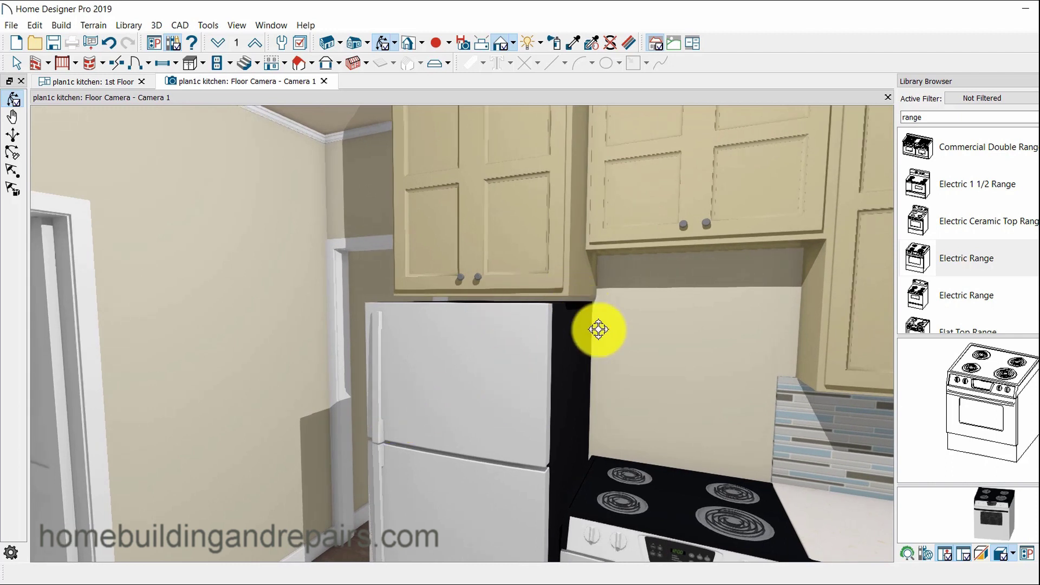
pyautogui.moveTo(594, 425); pyautogui.dragTo(738, 425)
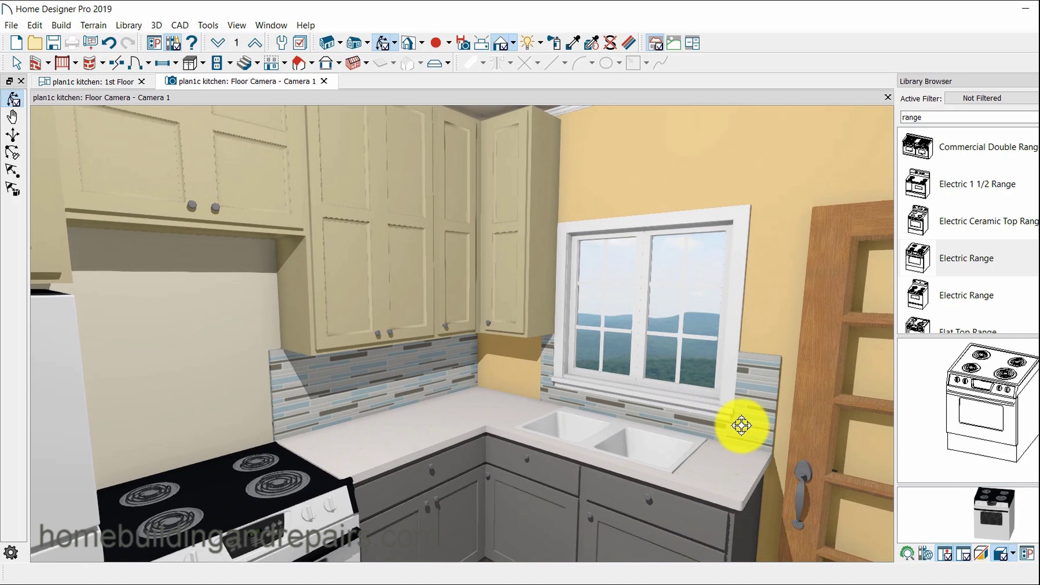
pyautogui.scroll(-2, 592, 418)
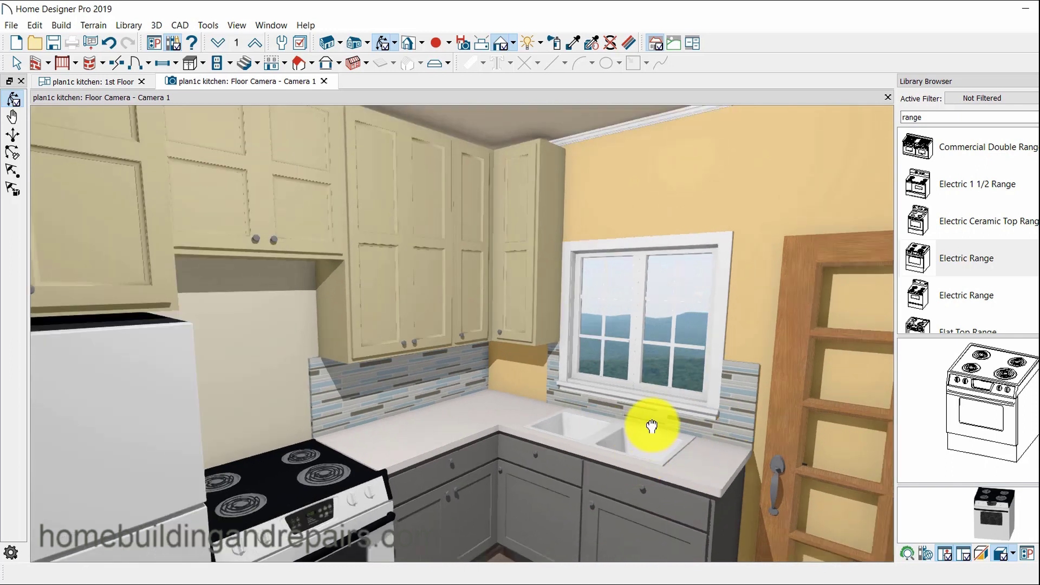
pyautogui.moveTo(652, 428); pyautogui.dragTo(650, 391)
pyautogui.press('space')
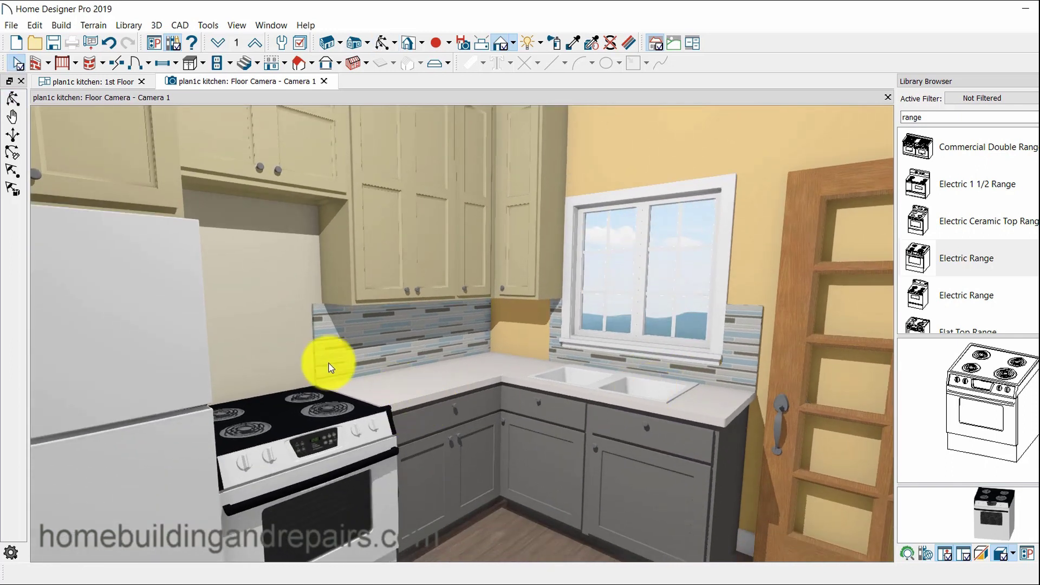